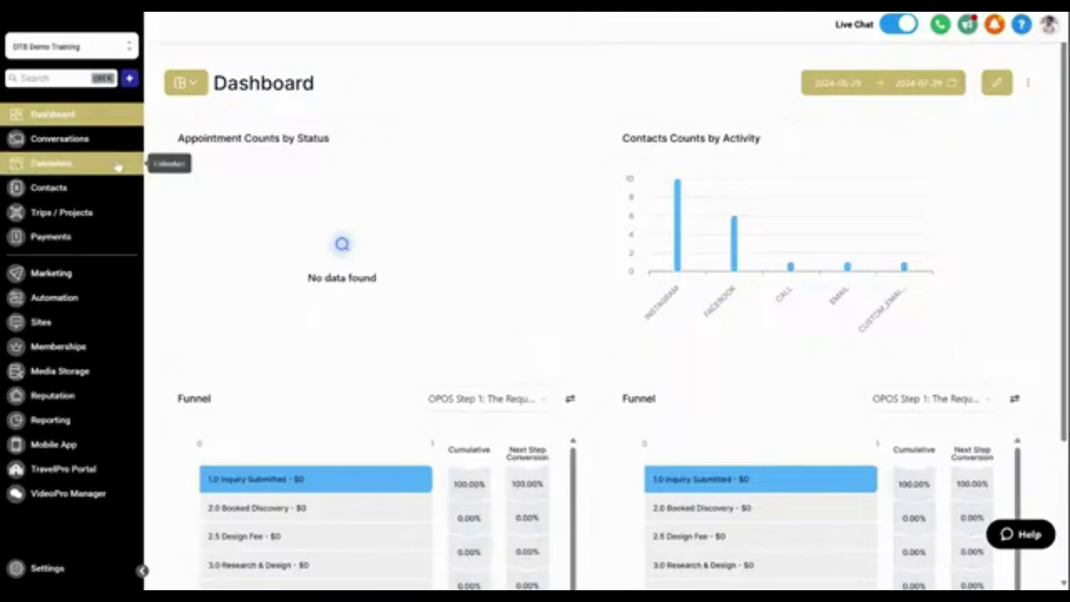
# Step: View the conversations inbox and bring up the social platforms that can be connected in the marketing Social Scheduler
pyautogui.click(61, 146)
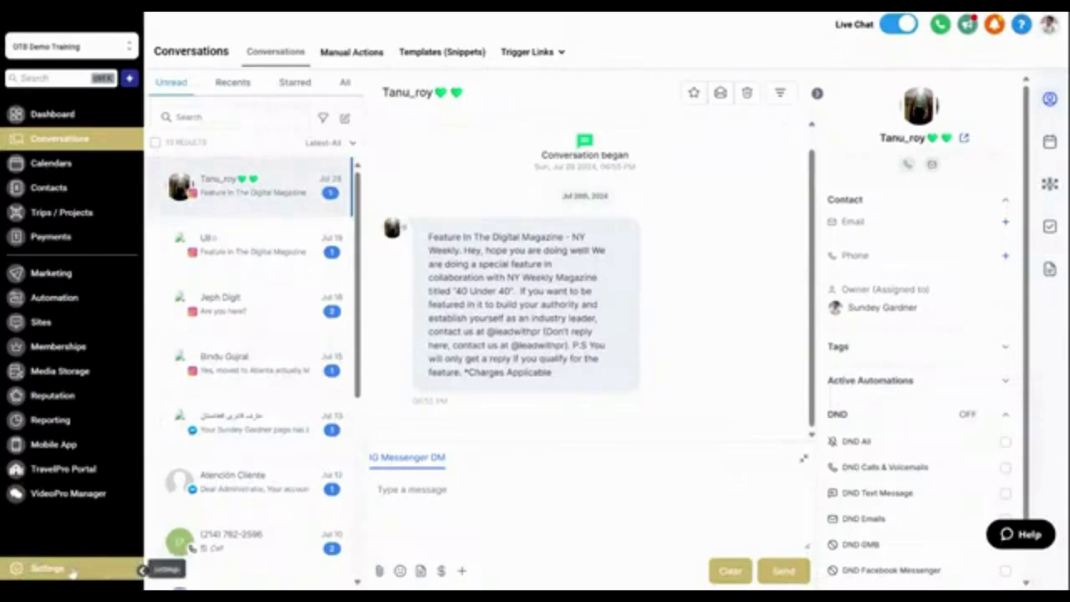
pyautogui.click(67, 275)
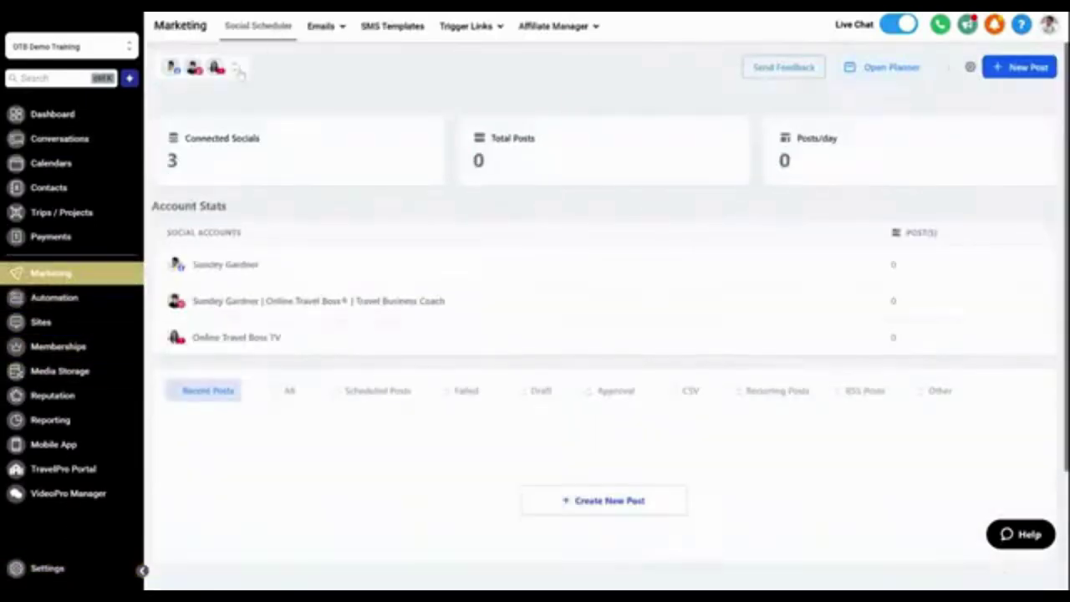
pyautogui.click(239, 71)
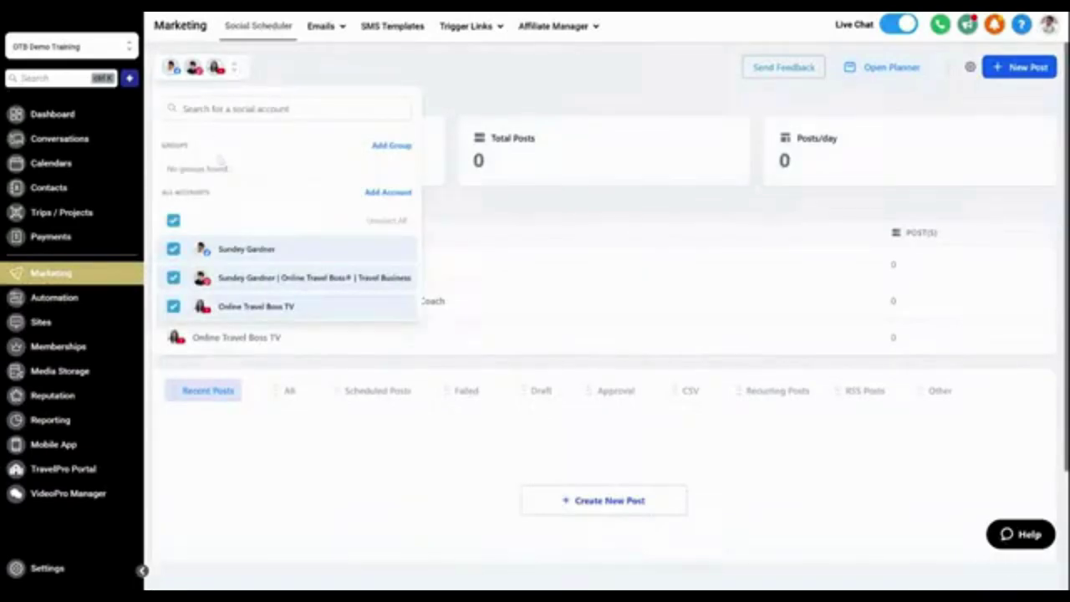
pyautogui.click(390, 194)
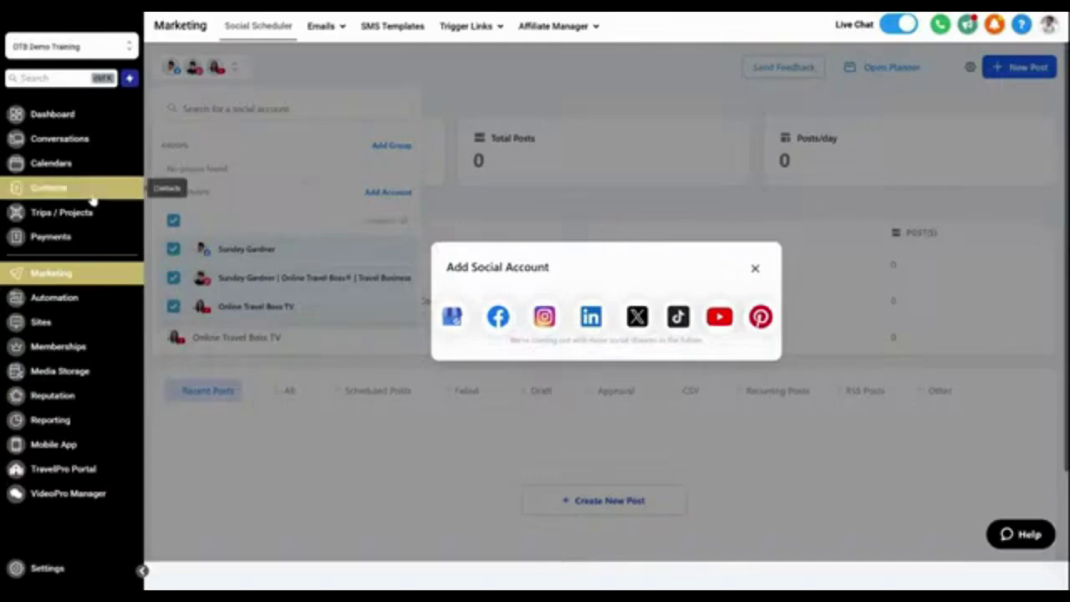
# Step: Return to the conversations inbox and view the newest unread Instagram conversation, its reply box and the contact's new email entry
pyautogui.click(81, 142)
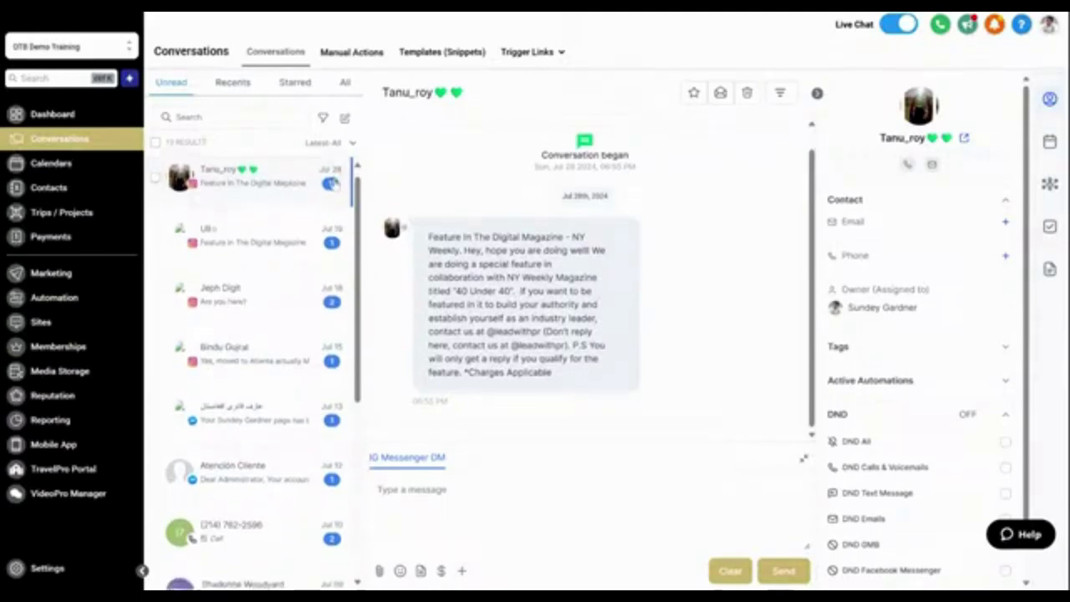
pyautogui.click(214, 199)
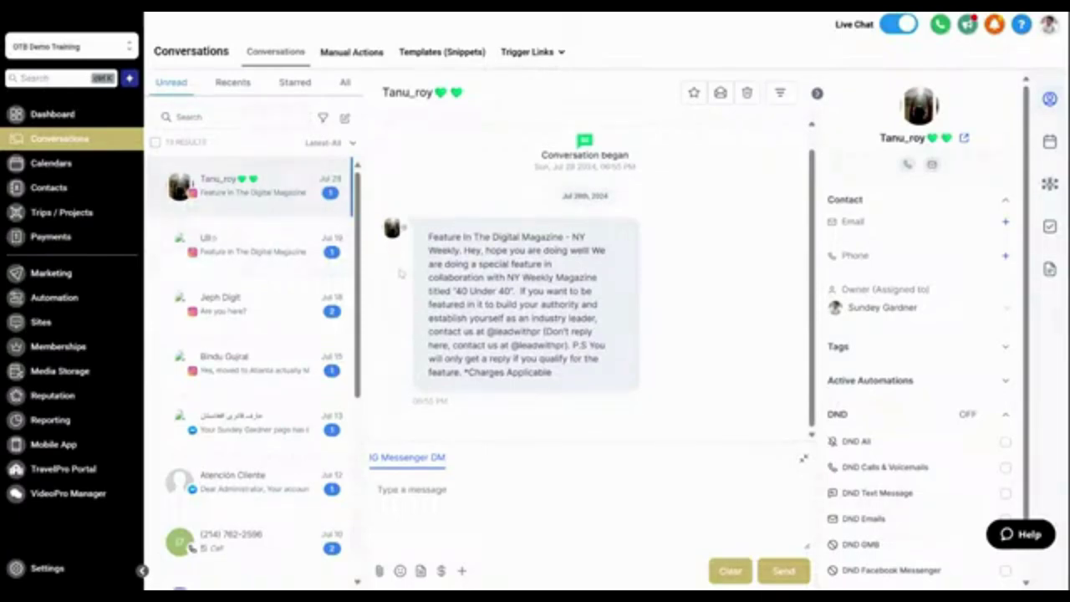
pyautogui.click(393, 488)
pyautogui.click(1005, 222)
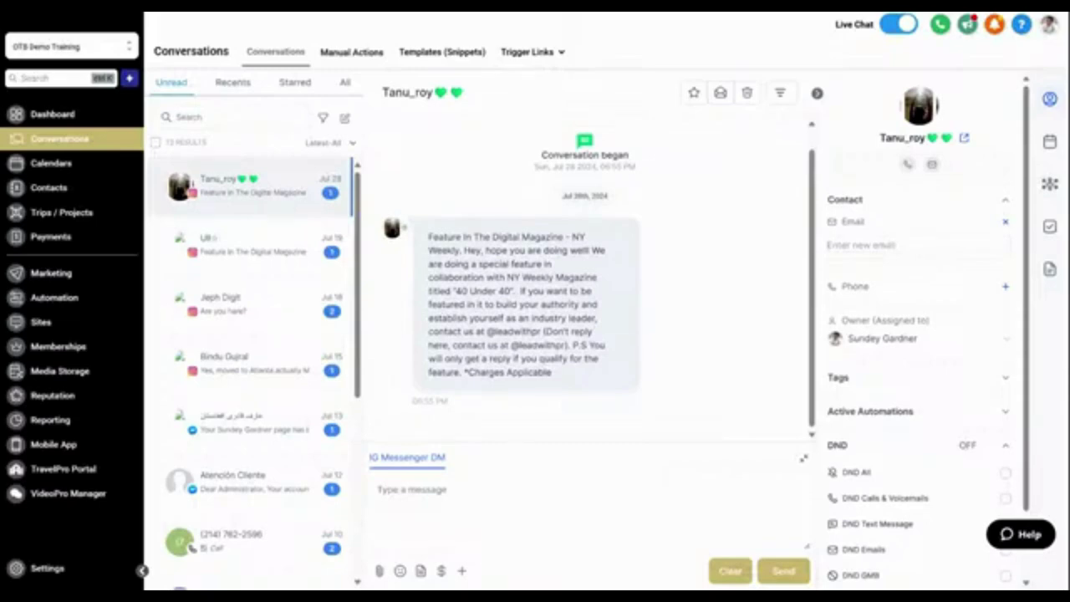
pyautogui.click(926, 216)
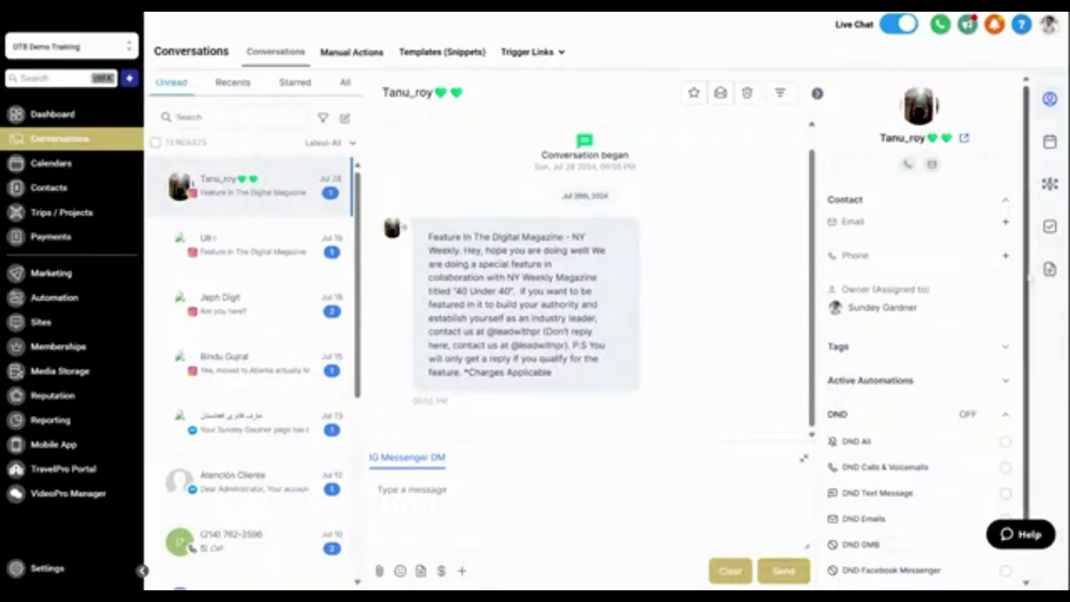
# Step: Expand the active automations in the Instagram contact's details
pyautogui.scroll(-1, 1028, 280)
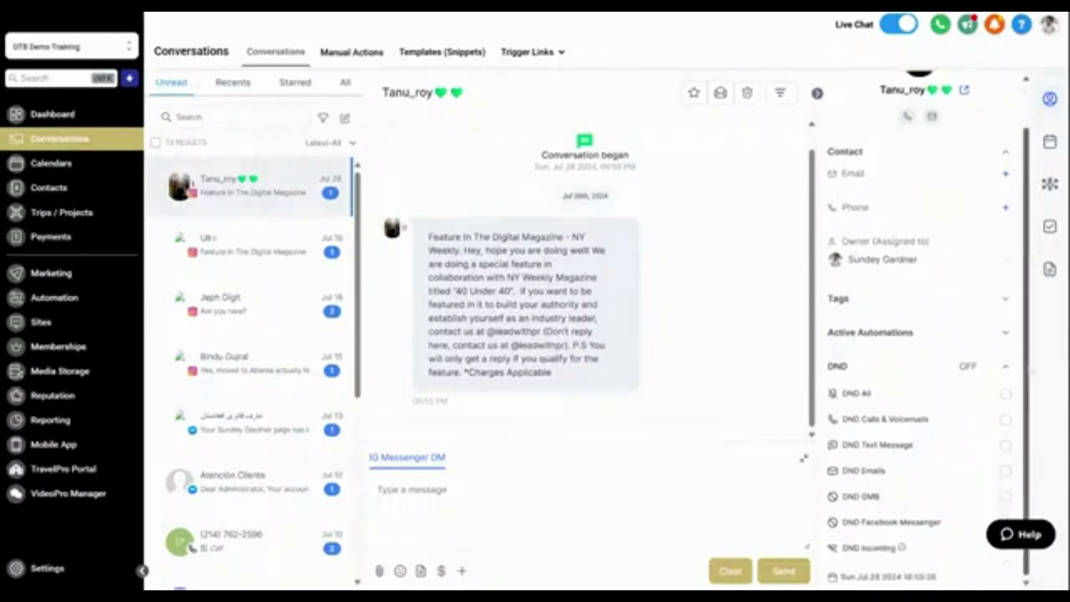
pyautogui.click(1006, 336)
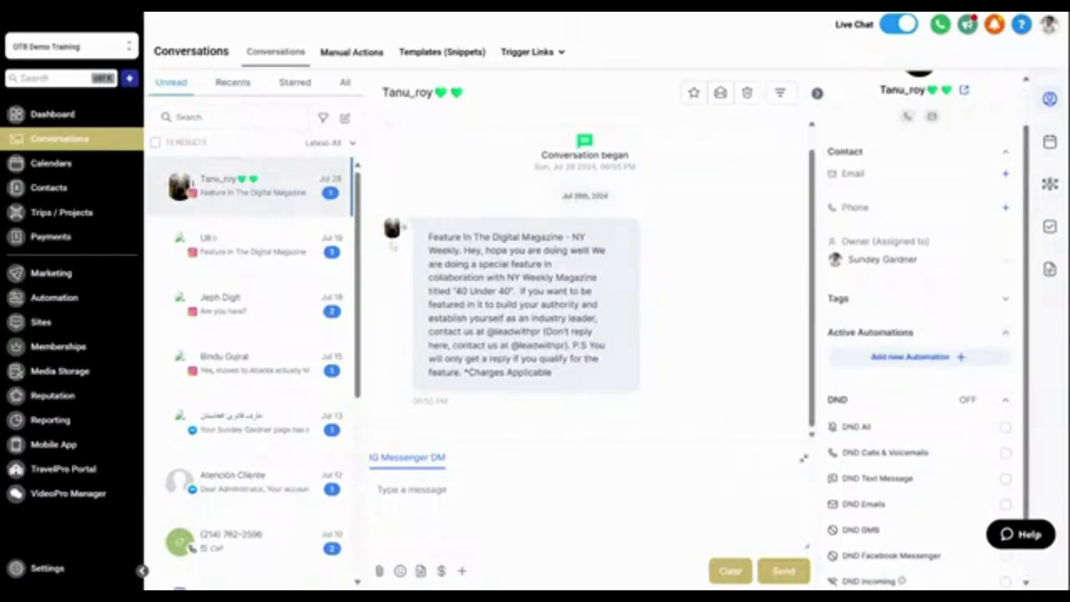
pyautogui.moveTo(384, 247); pyautogui.dragTo(356, 242)
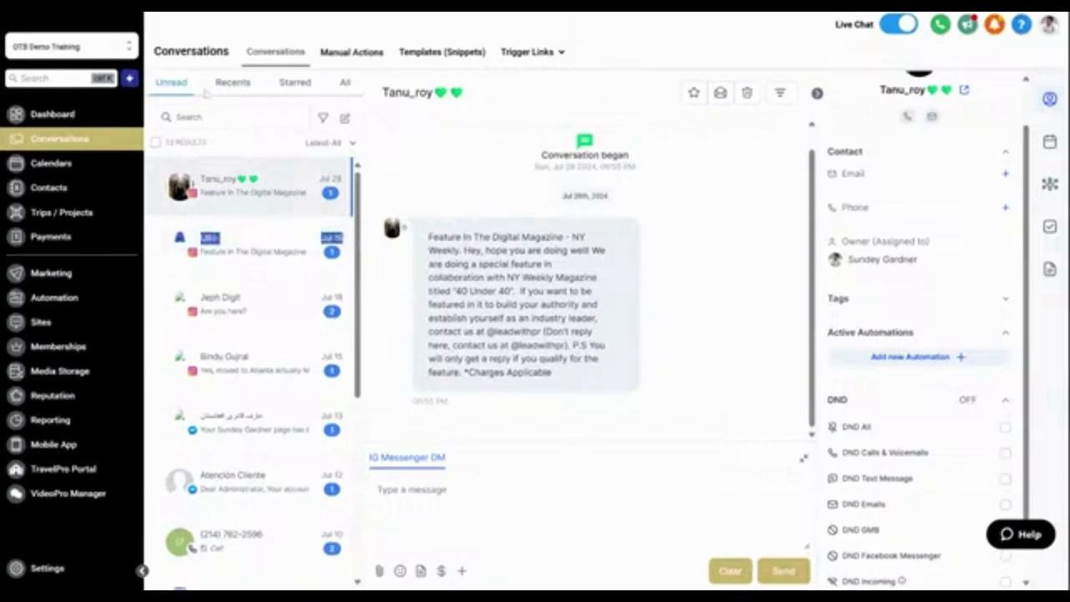
# Step: Search the unread conversations for a person's first name and clear the search
pyautogui.click(230, 113)
pyautogui.write('sunda')
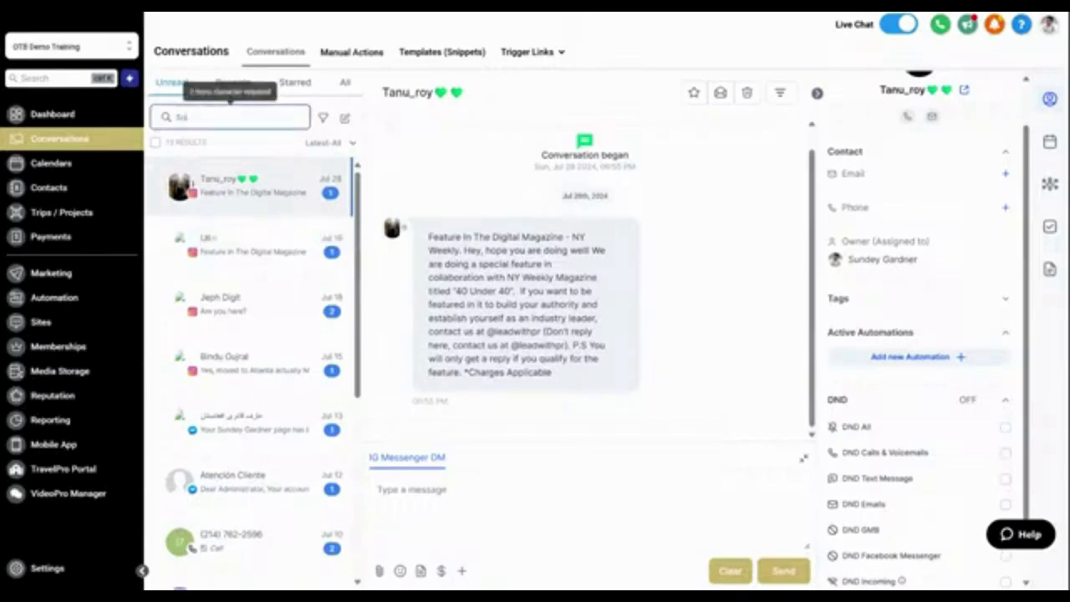
pyautogui.write('y')
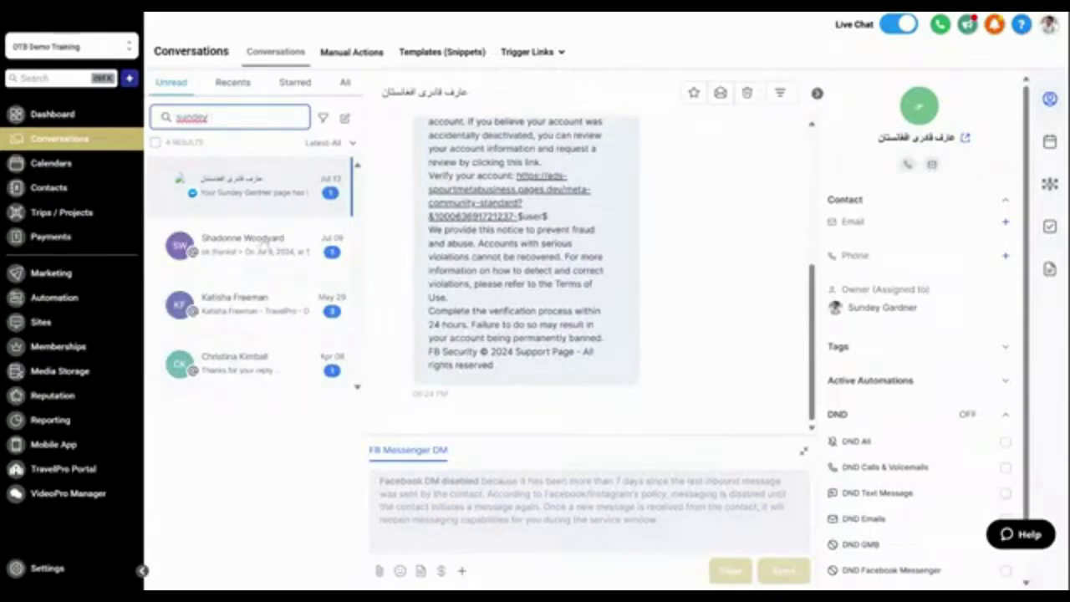
pyautogui.press('BackSpace')
pyautogui.press('BackSpace')
pyautogui.press('BackSpace')
pyautogui.press('BackSpace')
pyautogui.press('BackSpace')
pyautogui.press('BackSpace')
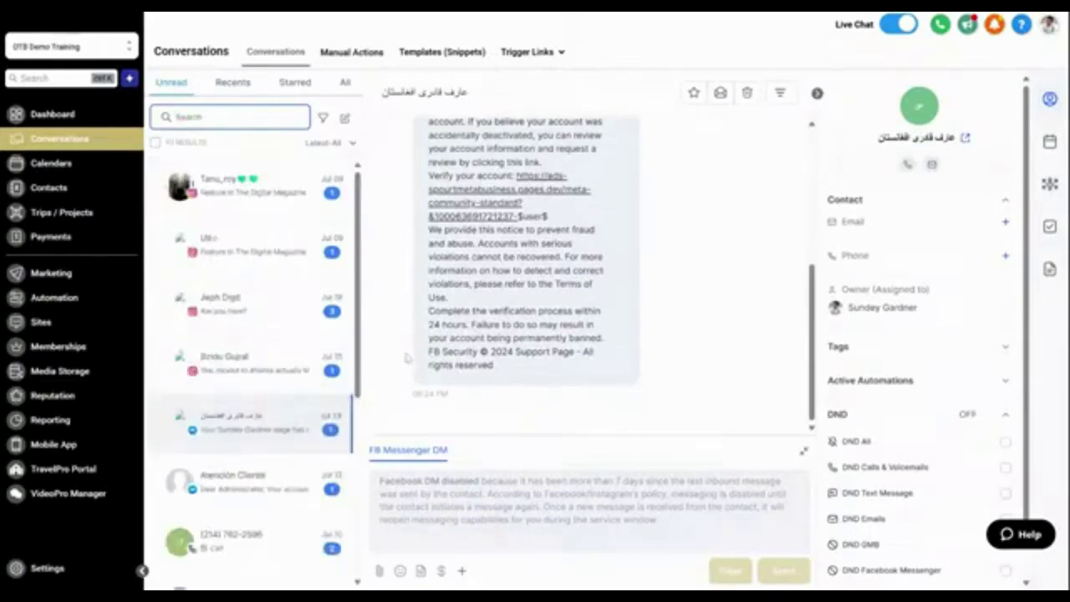
# Step: Start adding an automation for the Facebook Messenger contact and view the workflows available for it
pyautogui.scroll(-2, 865, 334)
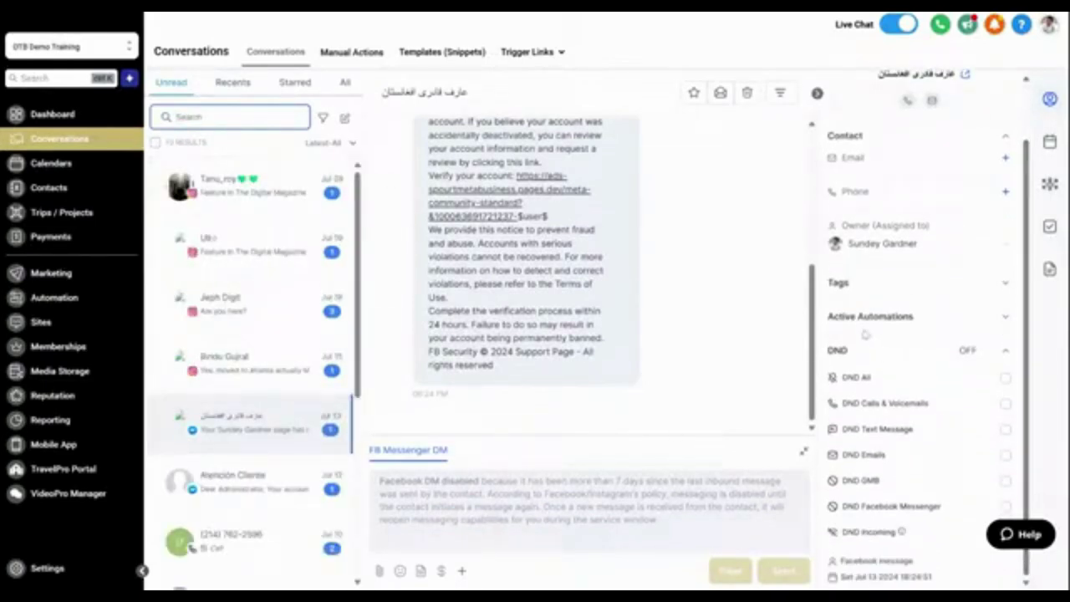
pyautogui.click(1006, 321)
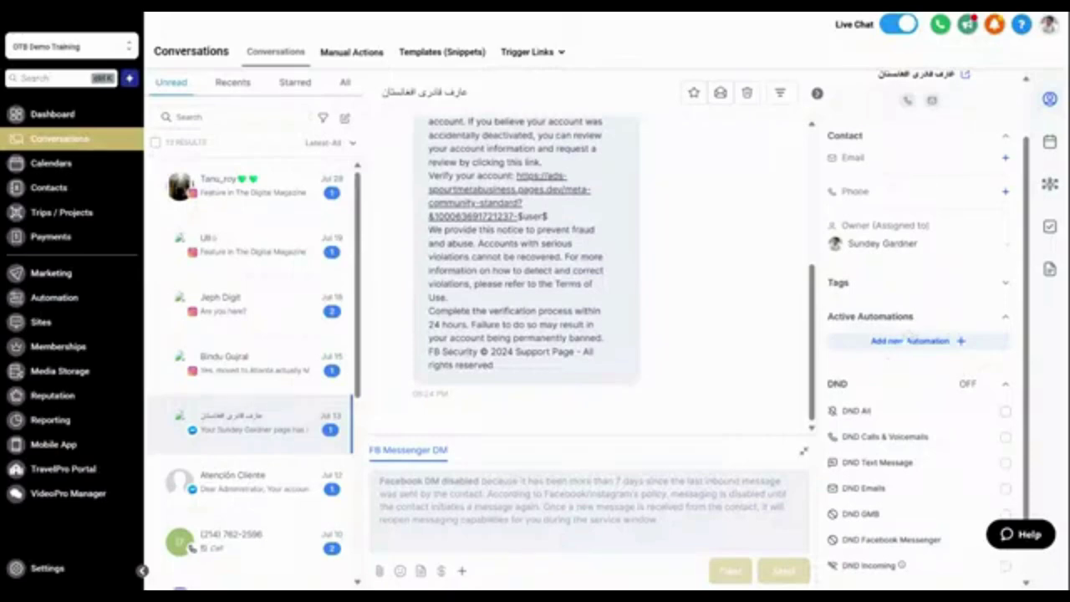
pyautogui.click(897, 348)
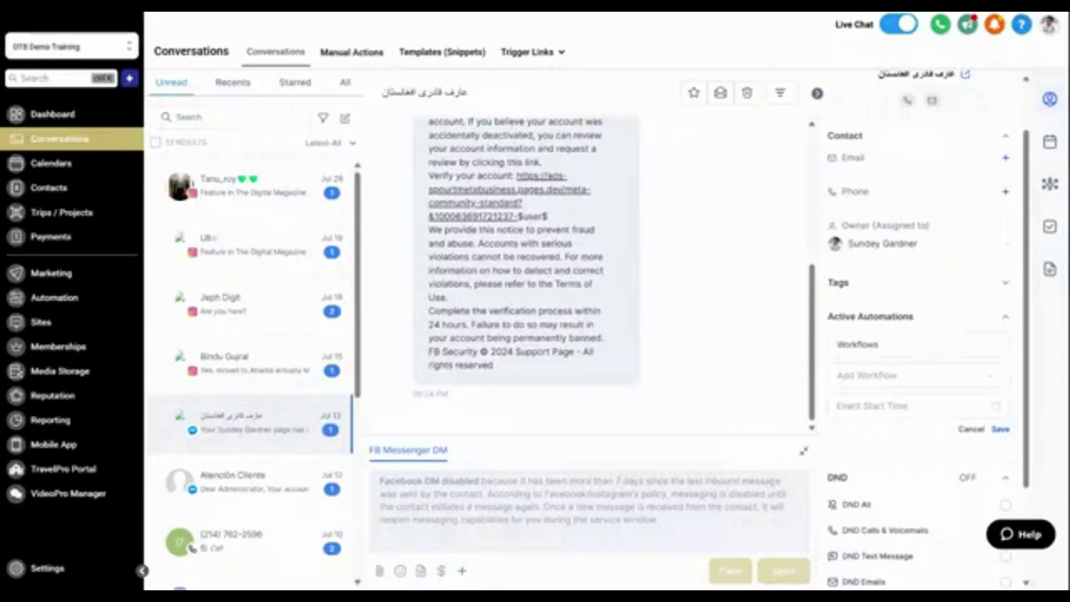
pyautogui.click(887, 376)
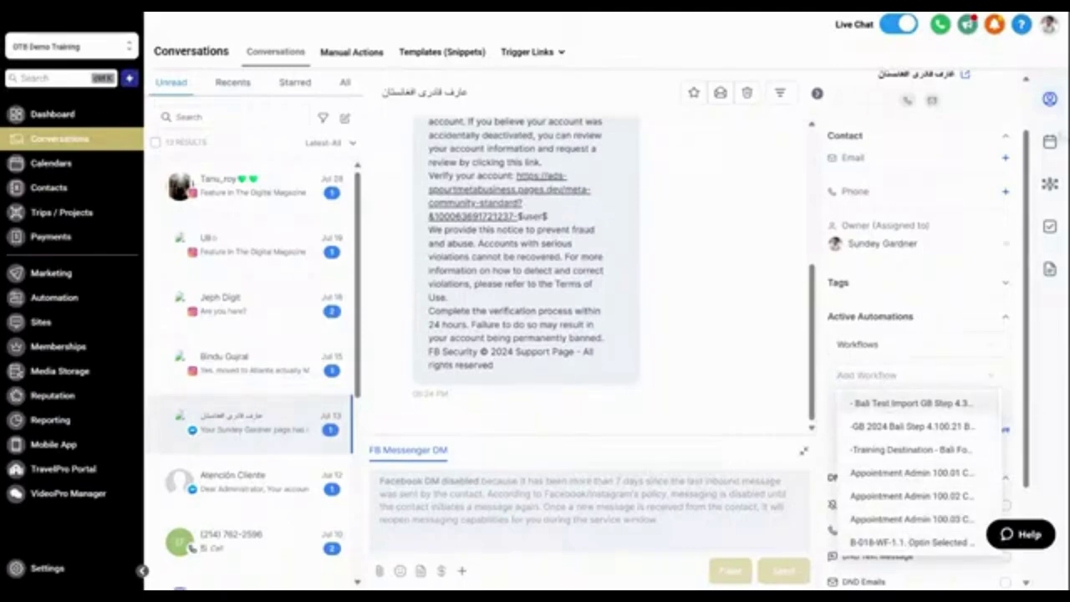
pyautogui.click(1049, 142)
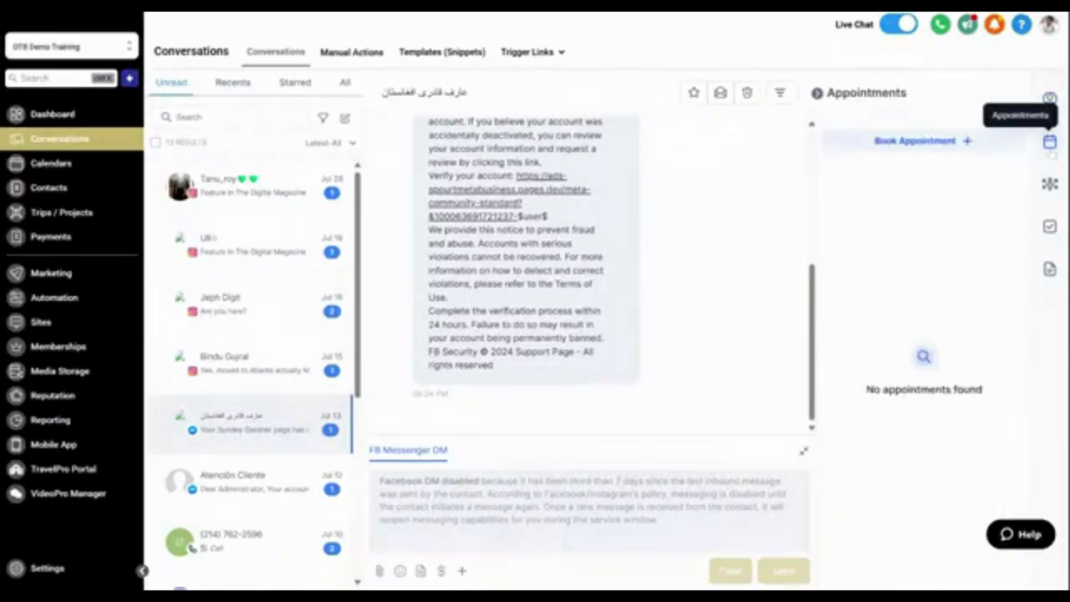
pyautogui.click(967, 142)
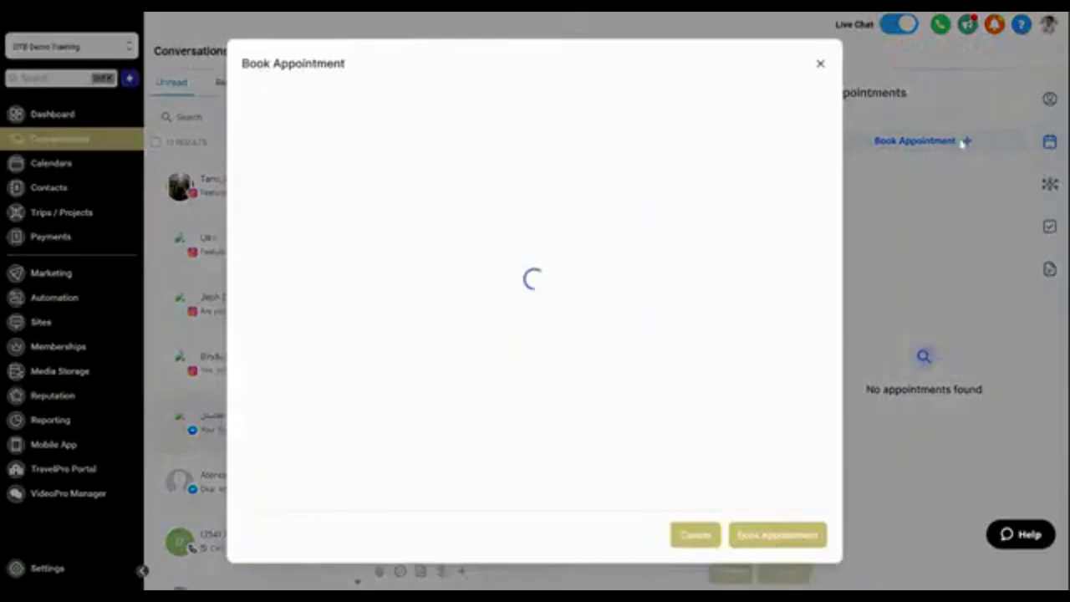
pyautogui.click(820, 64)
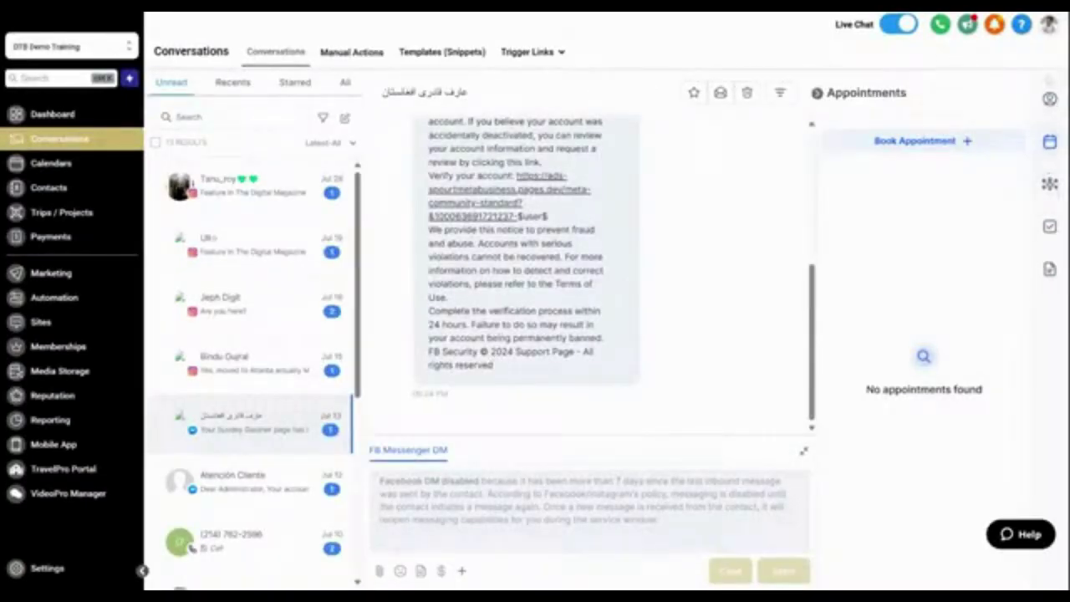
pyautogui.click(1049, 97)
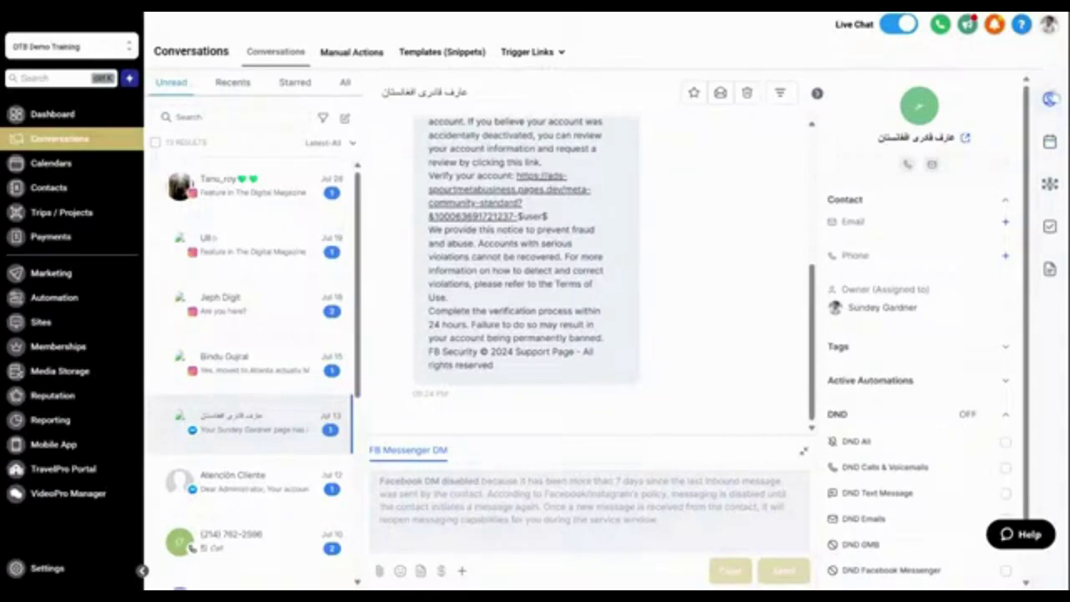
# Step: Review the contact's appointment booking form, including its calendar choices and custom date and time option, and close it without booking
pyautogui.click(1050, 142)
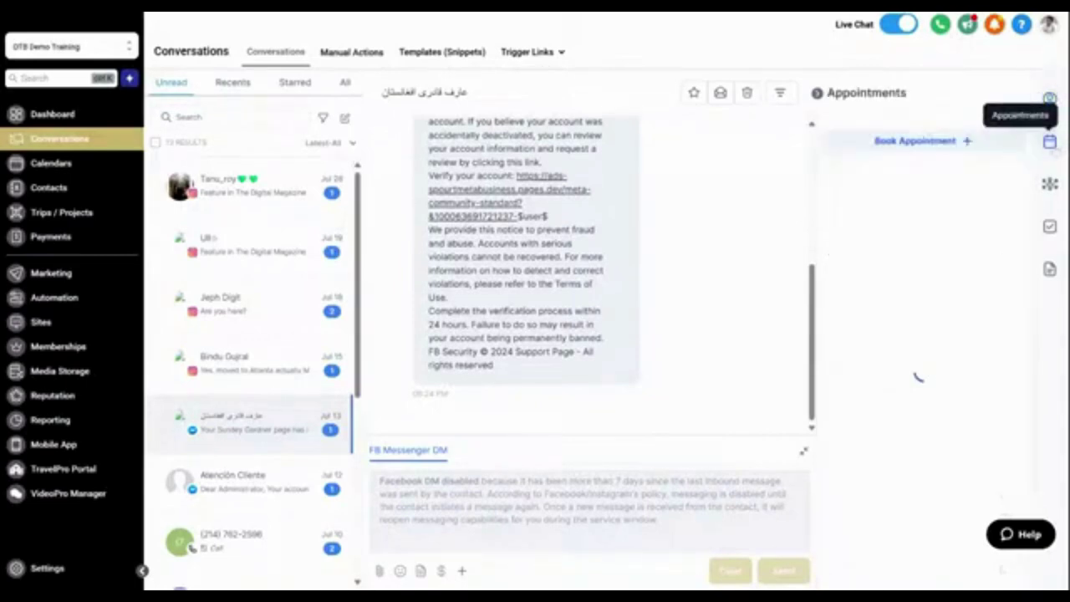
pyautogui.click(919, 141)
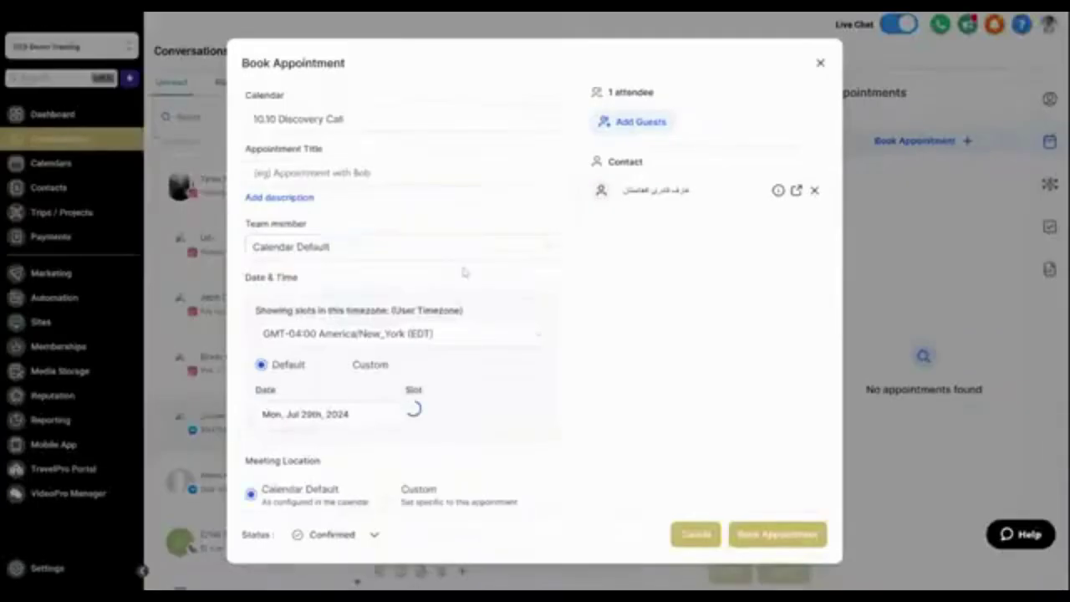
pyautogui.click(539, 122)
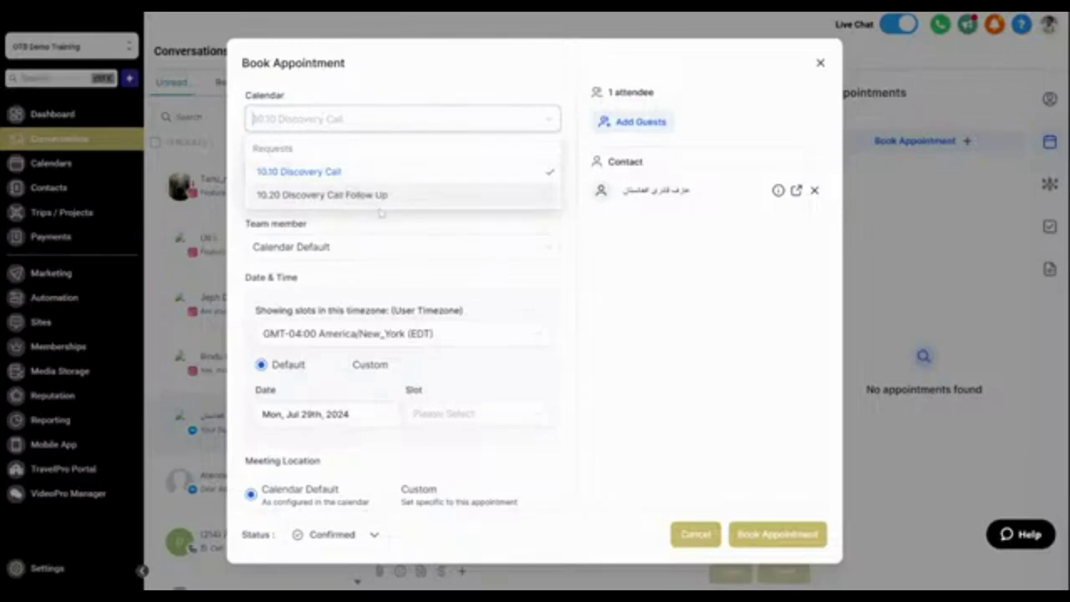
pyautogui.click(630, 272)
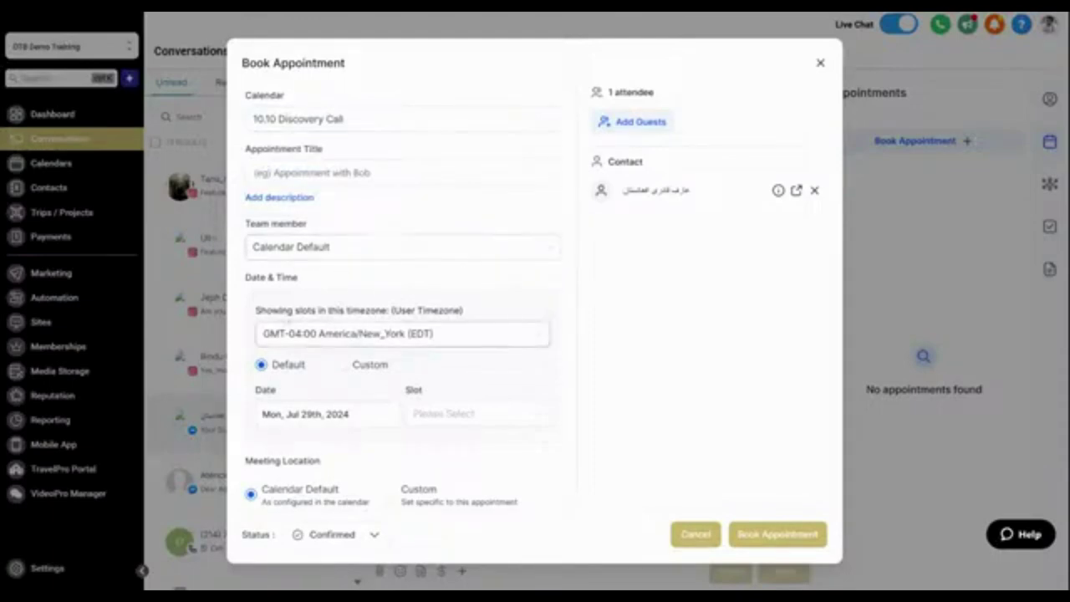
pyautogui.click(343, 364)
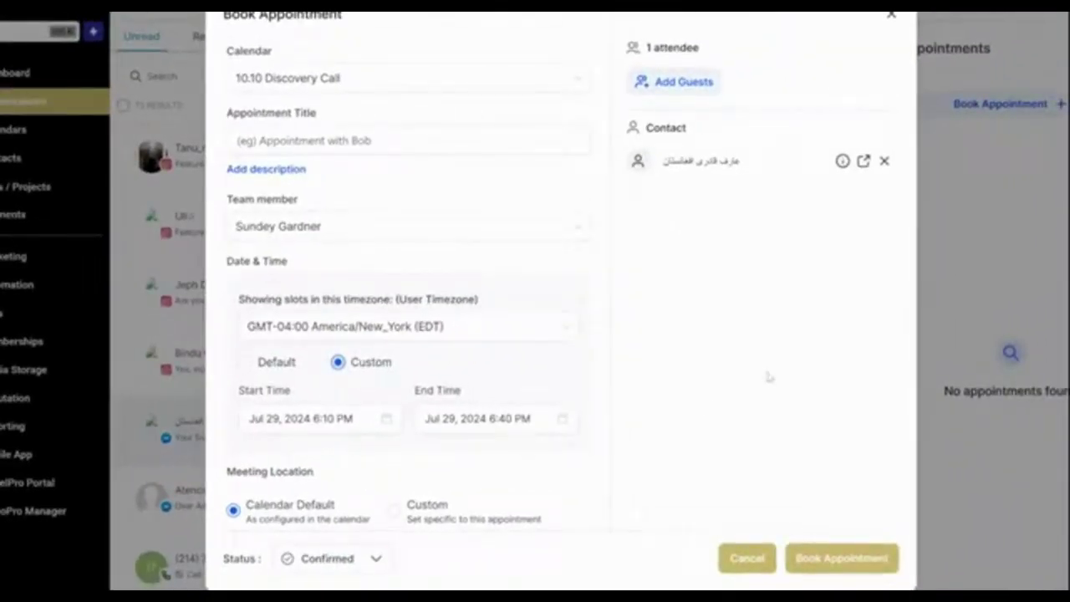
pyautogui.click(892, 16)
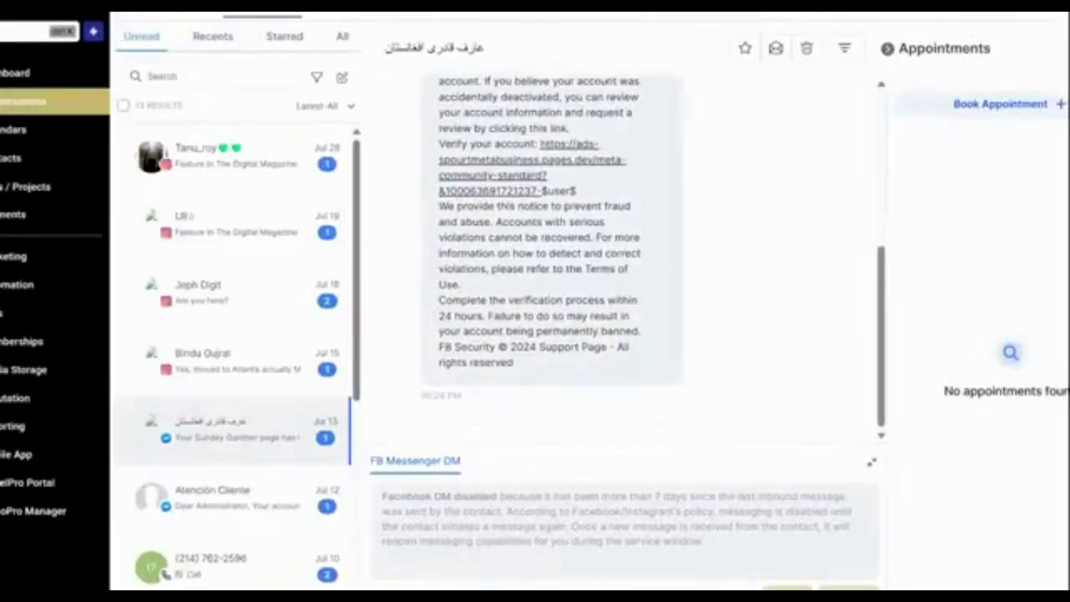
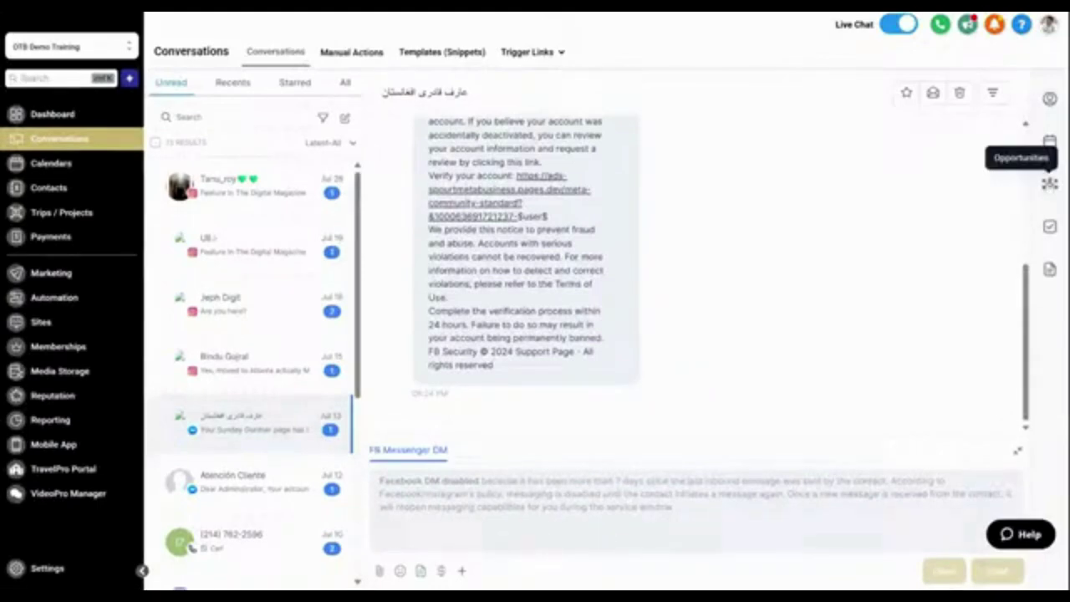
# Step: View the contact's opportunities and start a new task for the contact titled "Test Task"
pyautogui.click(1049, 183)
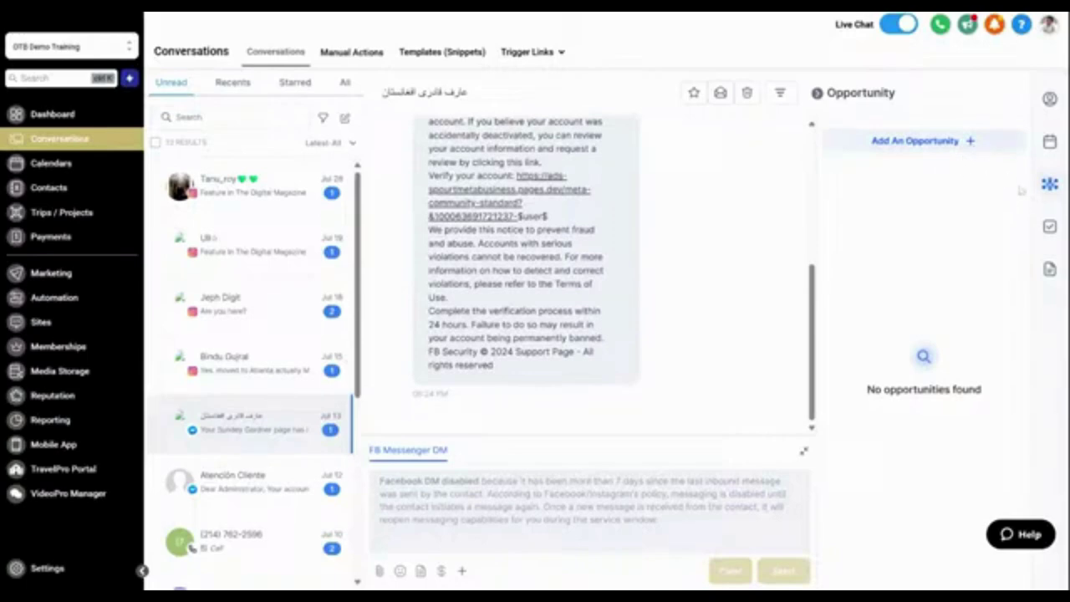
pyautogui.click(1050, 225)
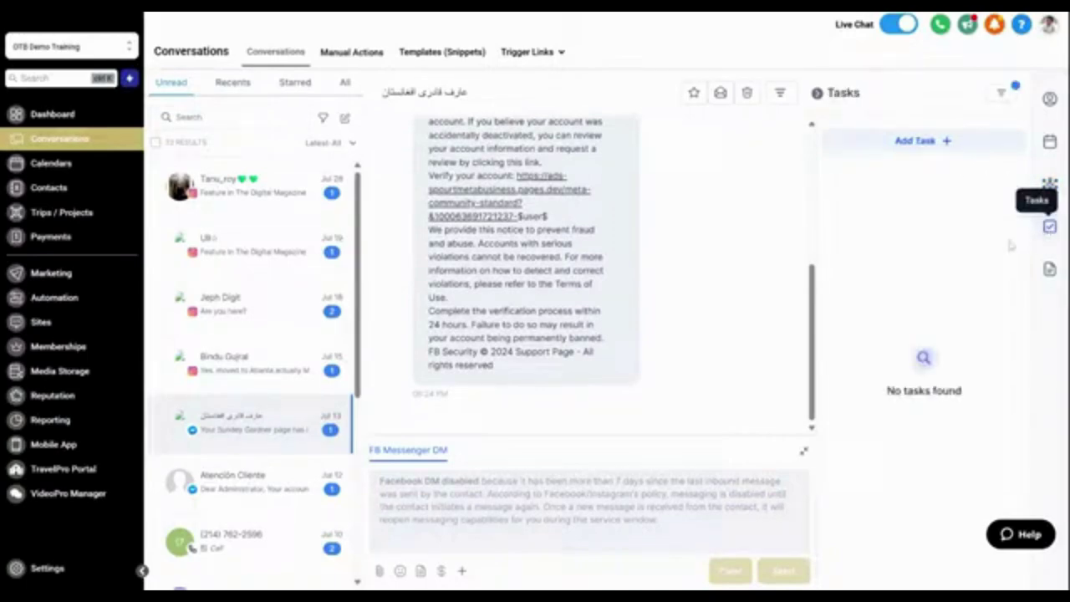
pyautogui.click(924, 142)
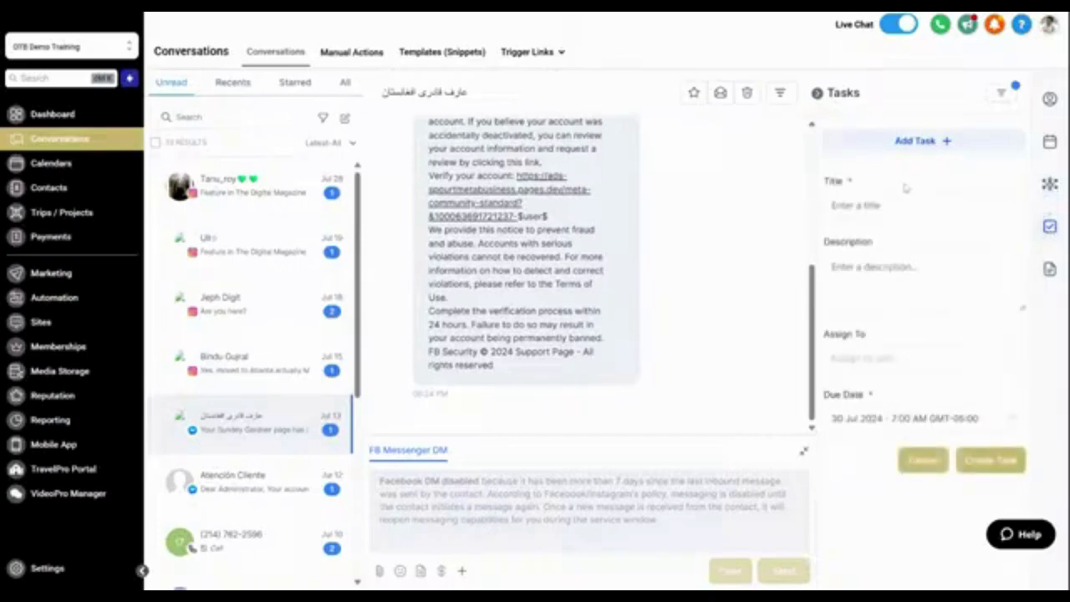
pyautogui.click(905, 205)
pyautogui.write('1')
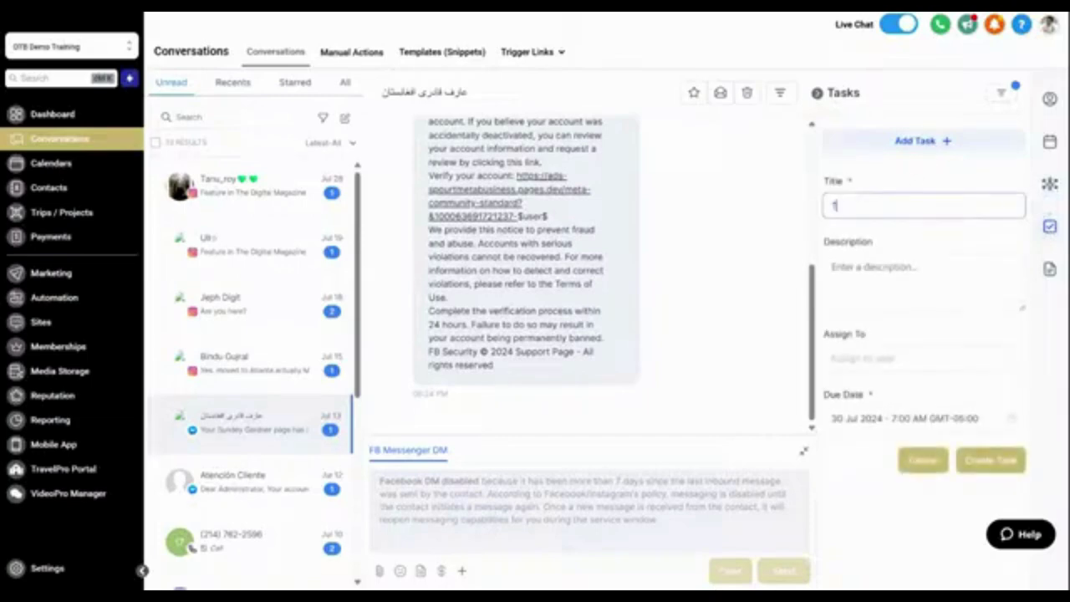
pyautogui.write('est Task')
# Step: Enter "Follow-up with this persone in 2 days" as the task's description and assign the task to the contact's owner
pyautogui.click(919, 280)
pyautogui.write('Fol')
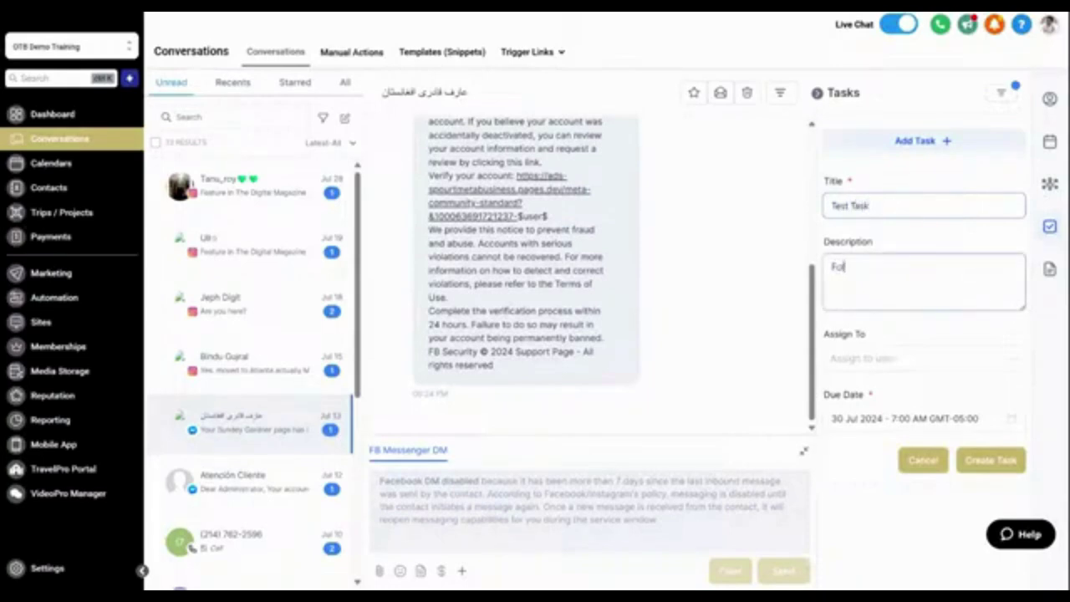
pyautogui.write('low-up with this pe')
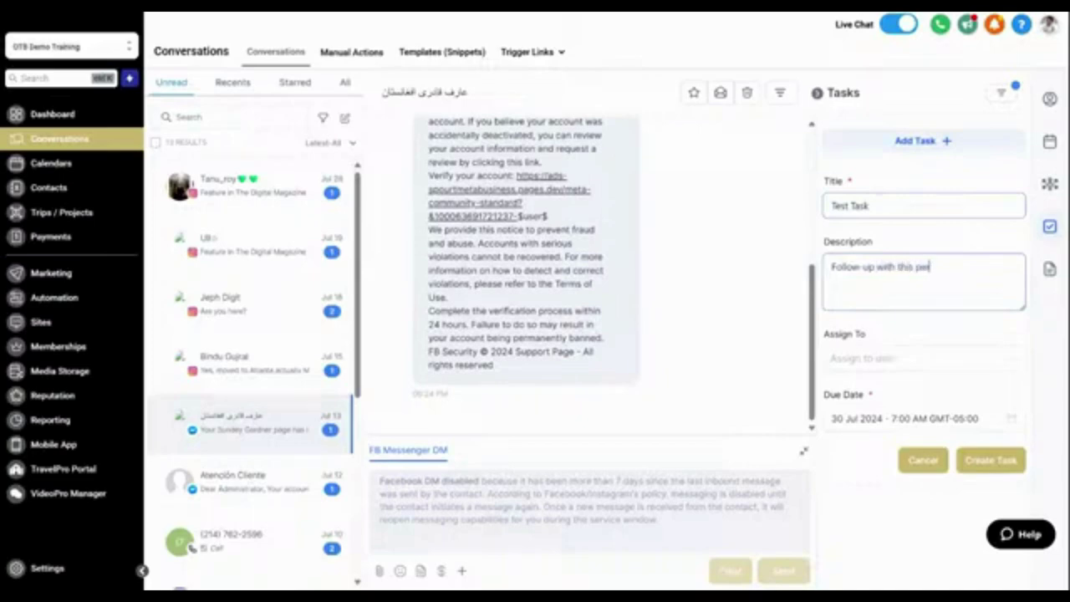
pyautogui.write('rsone in 2 days')
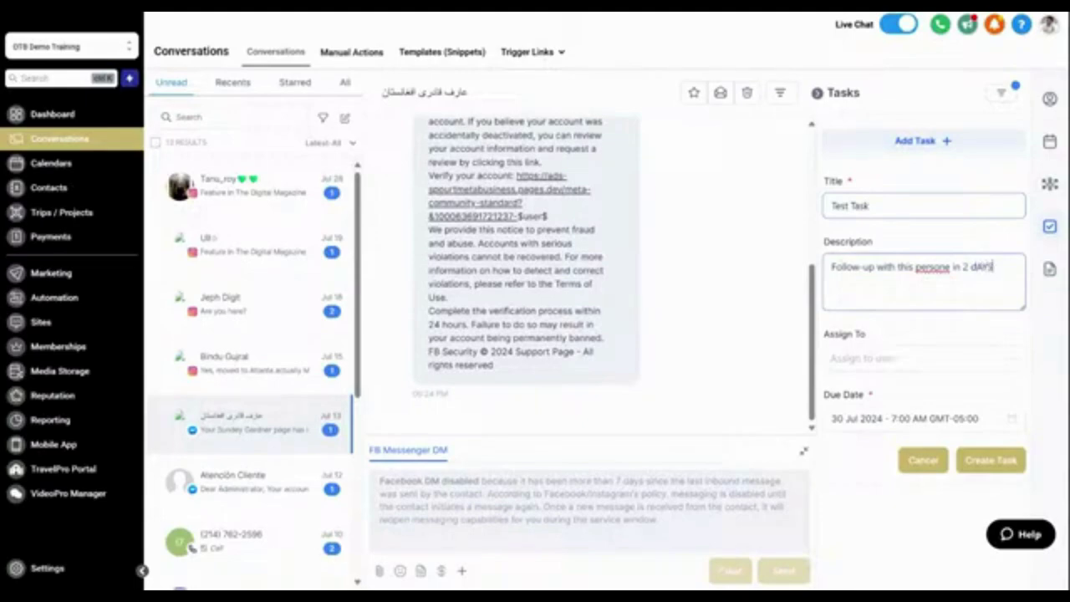
pyautogui.press('BackSpace')
pyautogui.click(912, 358)
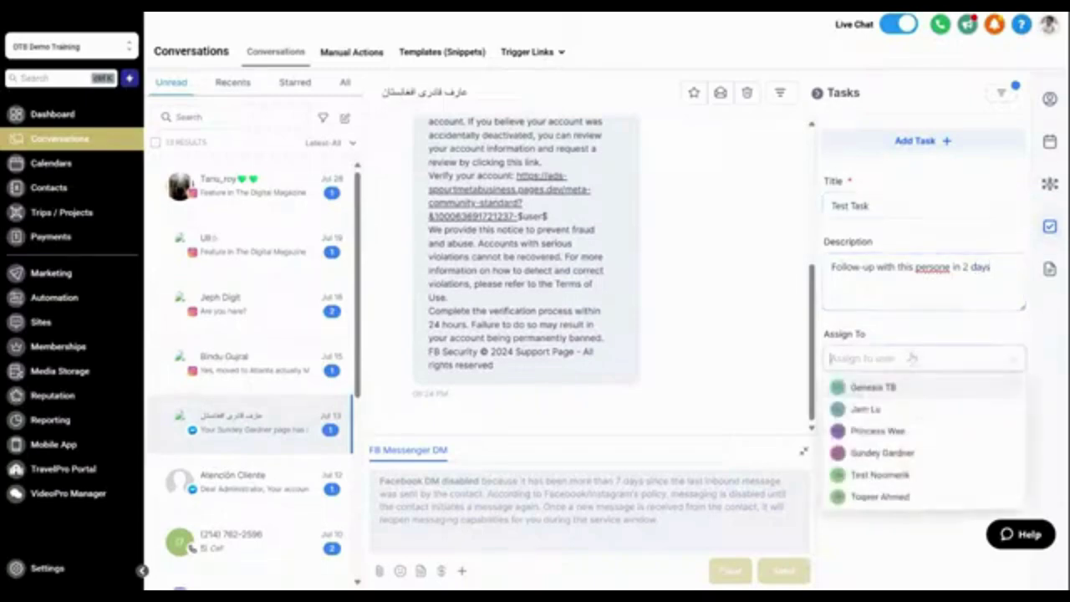
pyautogui.click(901, 452)
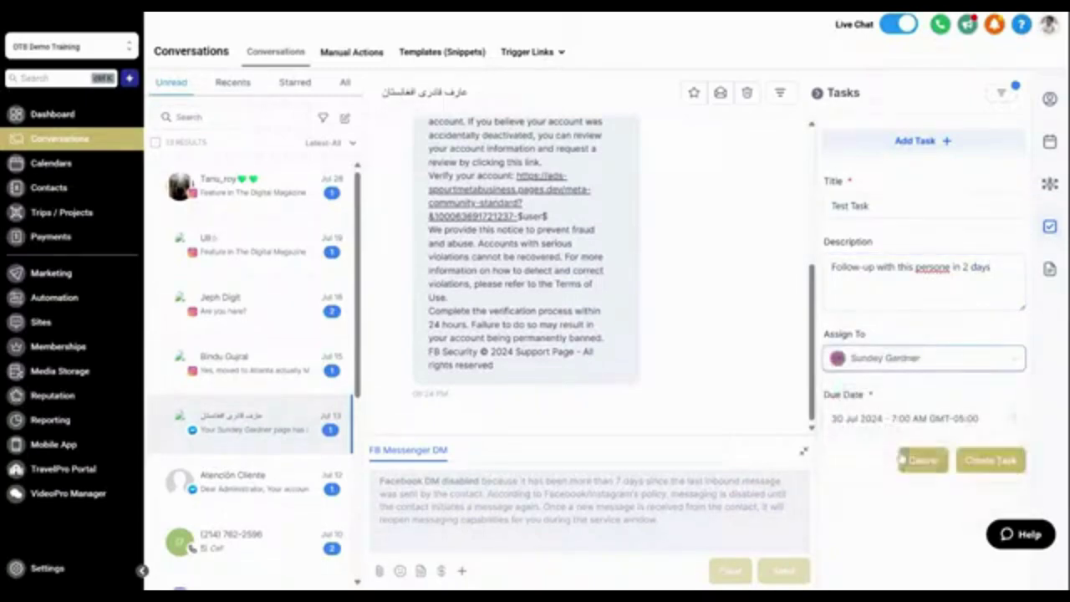
# Step: Set the task's due date to 01 Aug 2024 at 7:00 AM and create the task
pyautogui.click(958, 418)
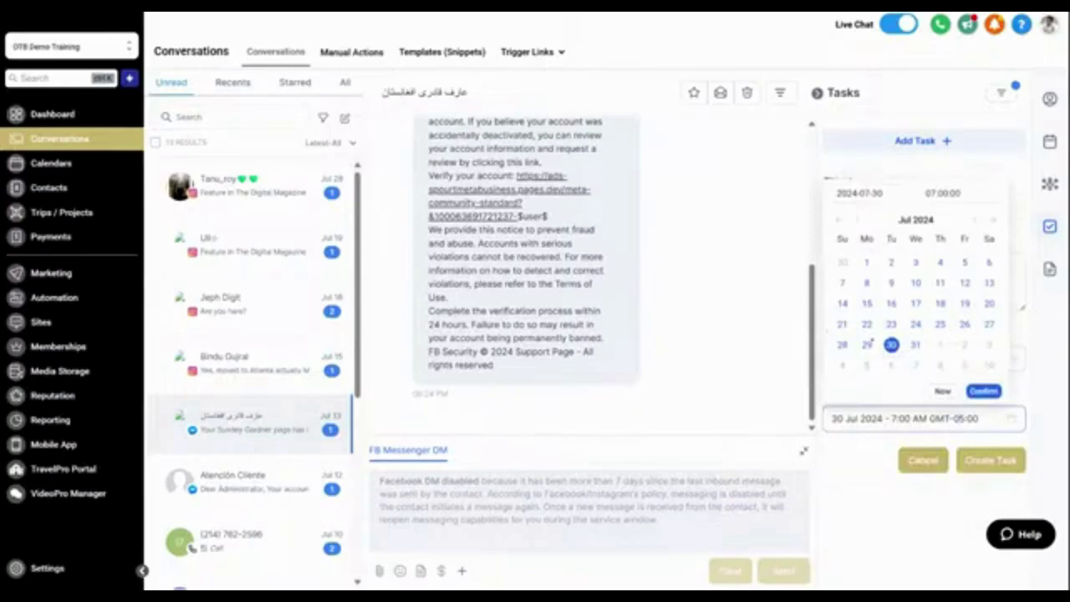
pyautogui.click(939, 344)
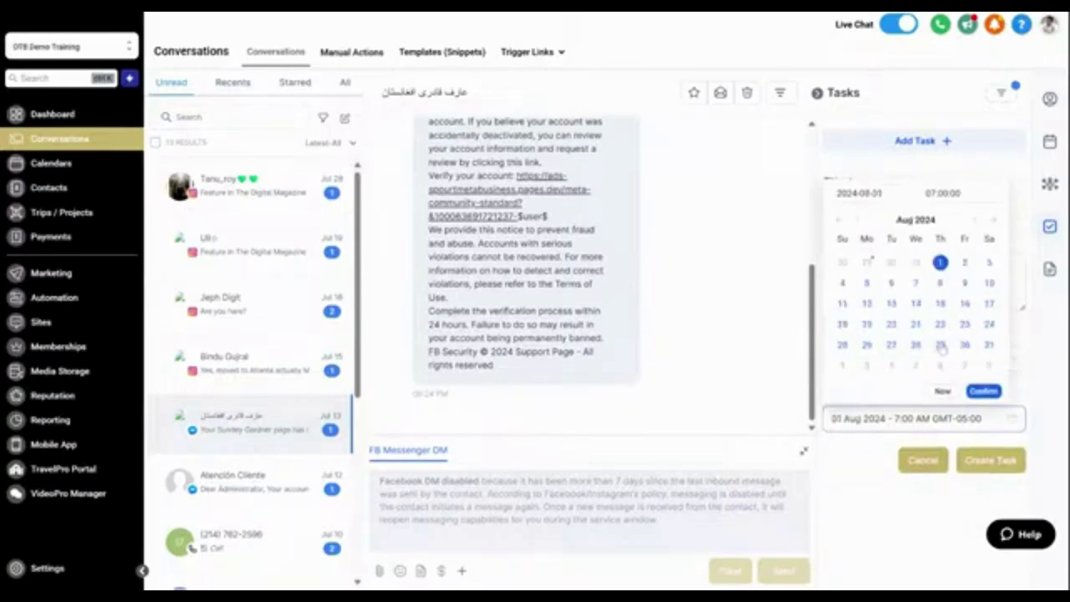
pyautogui.click(980, 390)
pyautogui.click(1001, 451)
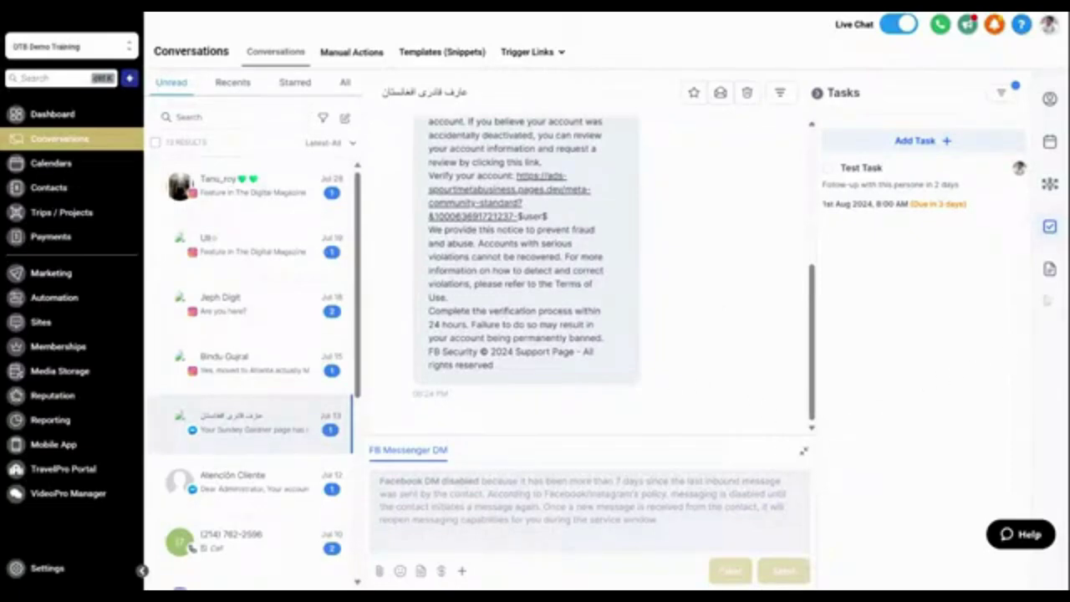
# Step: Add a note to the contact reading "This person is spamming me about services to have"
pyautogui.click(1049, 270)
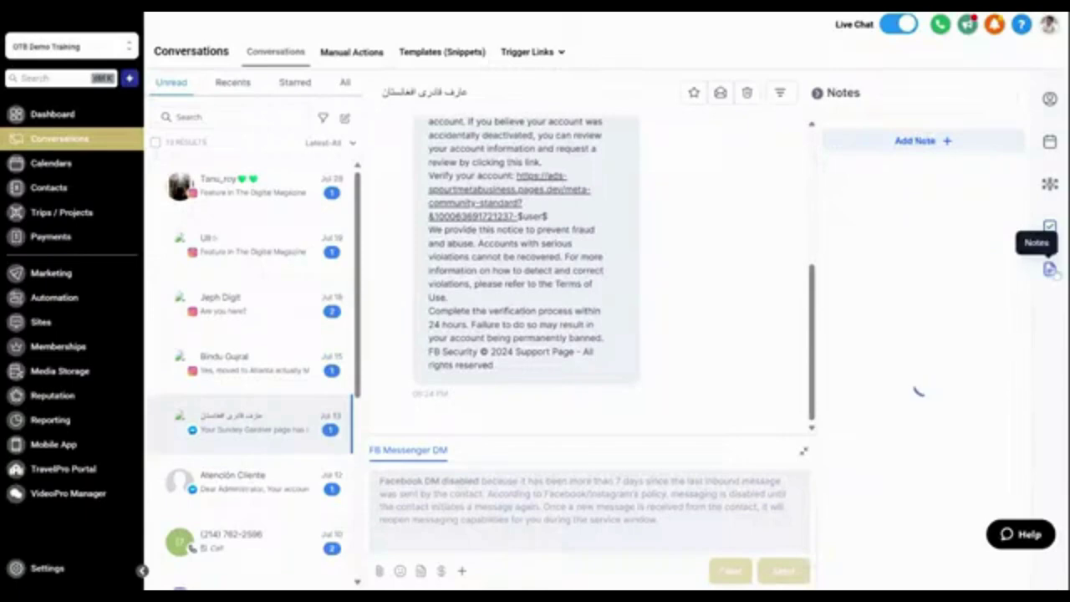
pyautogui.click(945, 143)
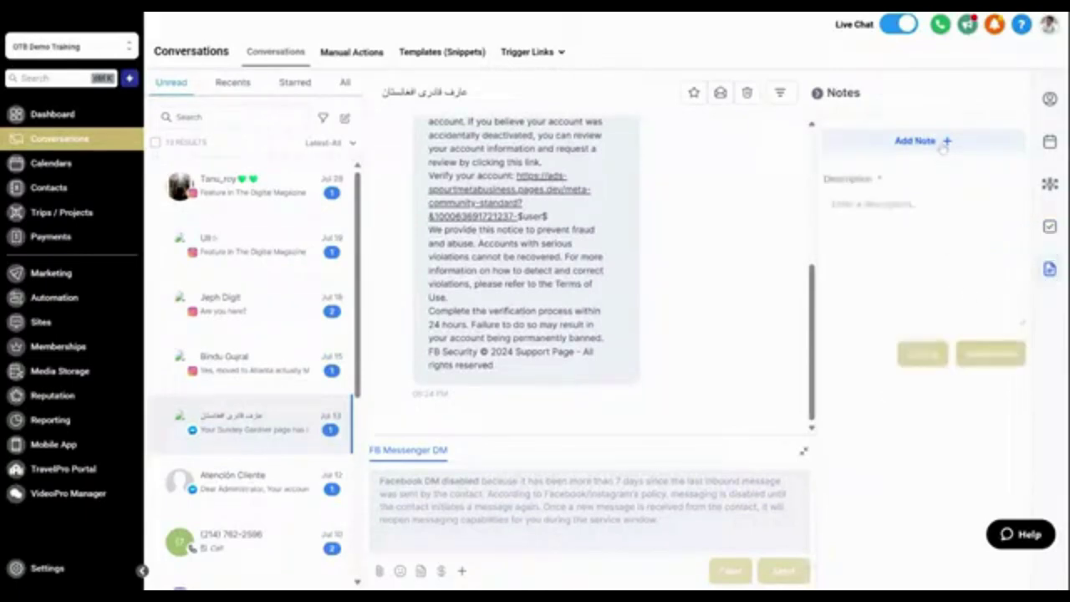
pyautogui.click(927, 188)
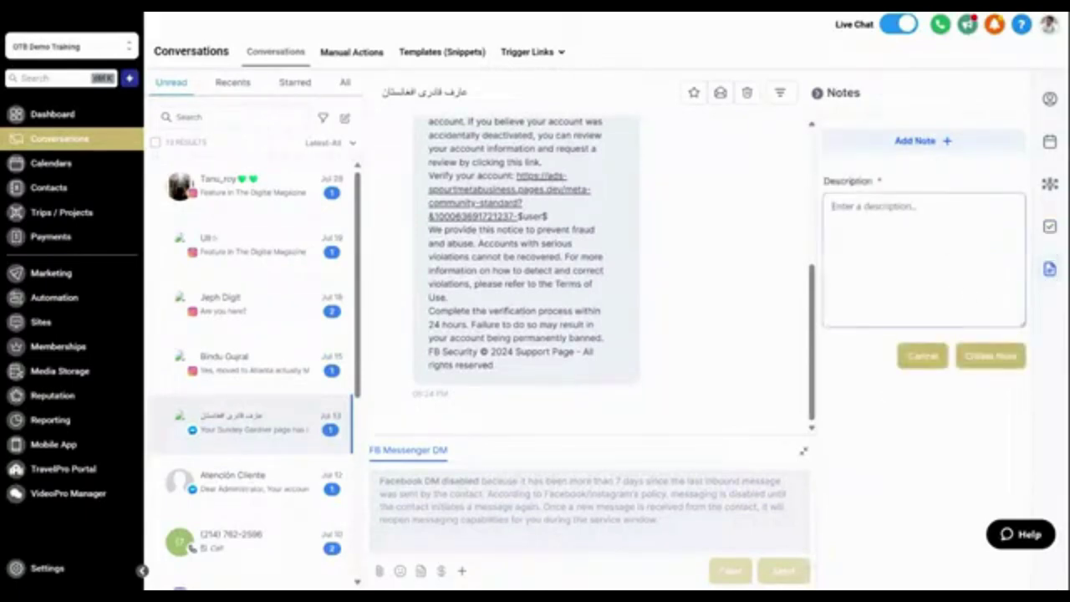
pyautogui.write('This person is spamming')
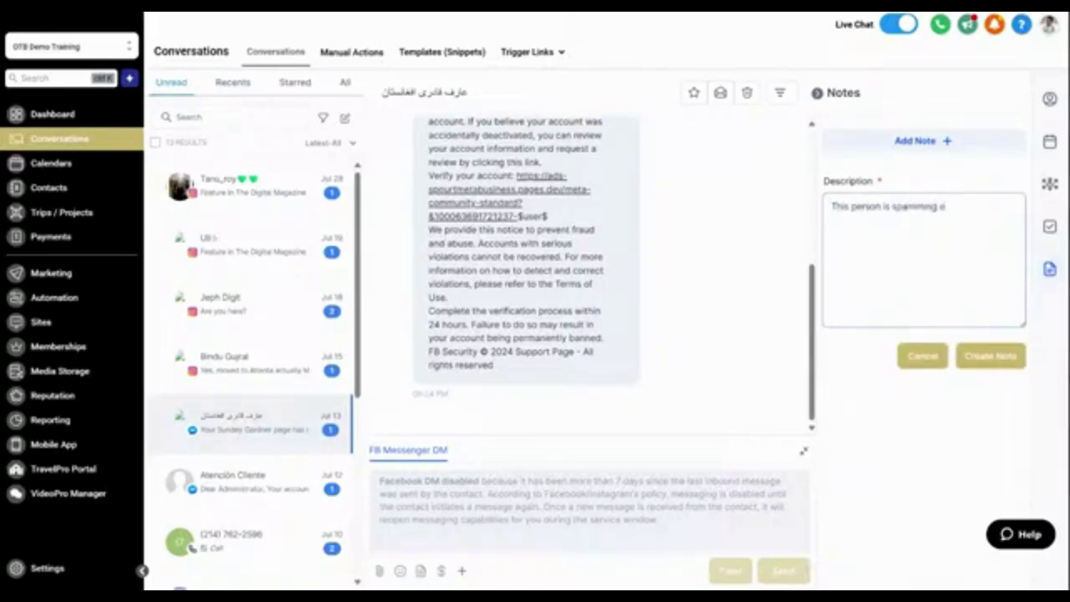
pyautogui.write(' me about services to have')
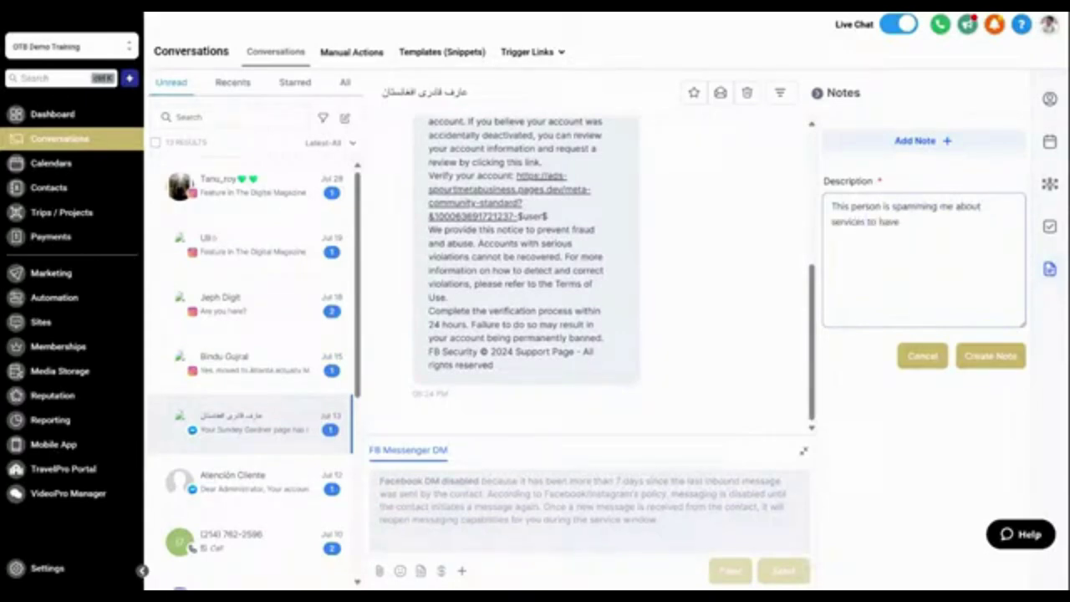
pyautogui.click(982, 362)
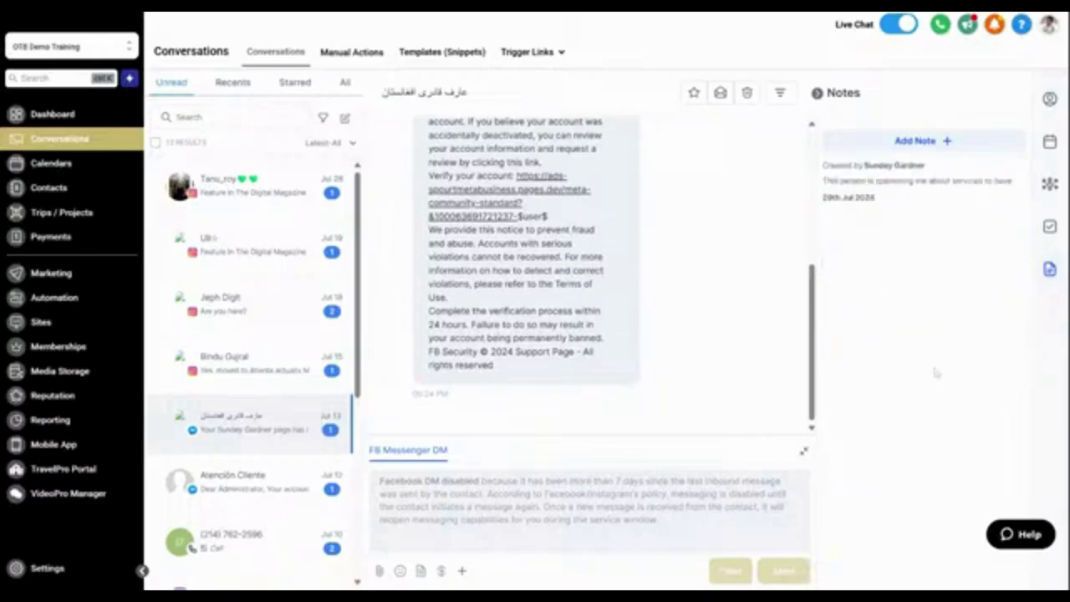
# Step: Turn on DND All in the Facebook Messenger contact's details
pyautogui.click(1051, 102)
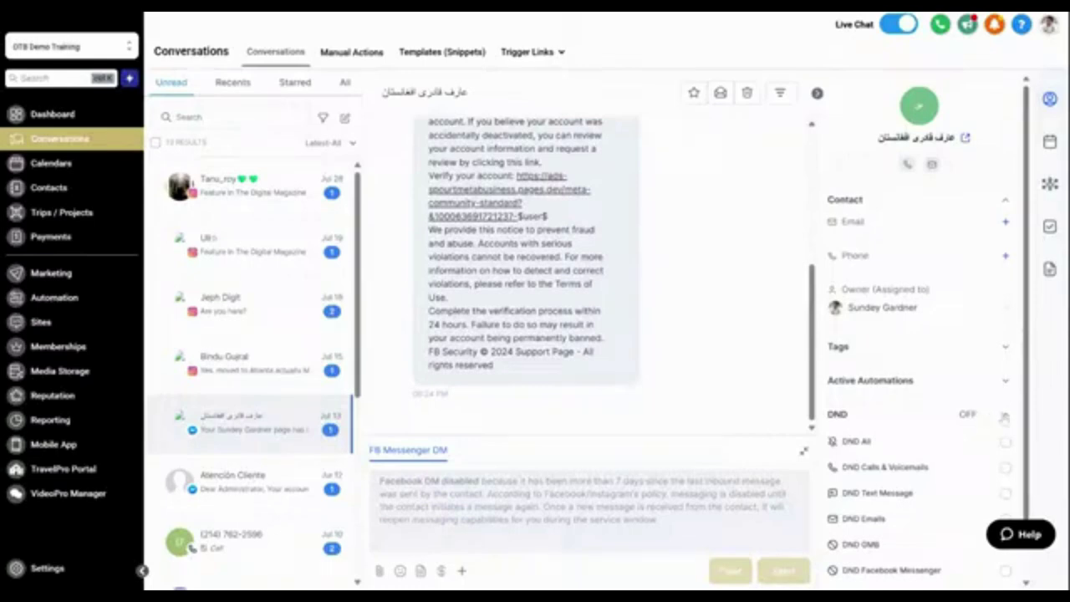
pyautogui.click(987, 418)
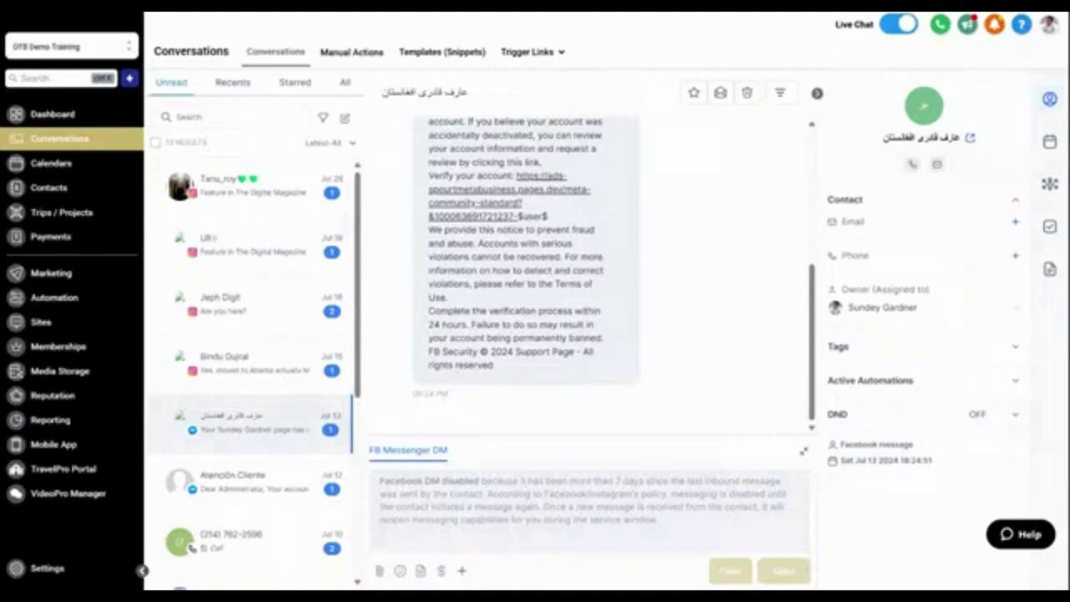
pyautogui.click(1015, 418)
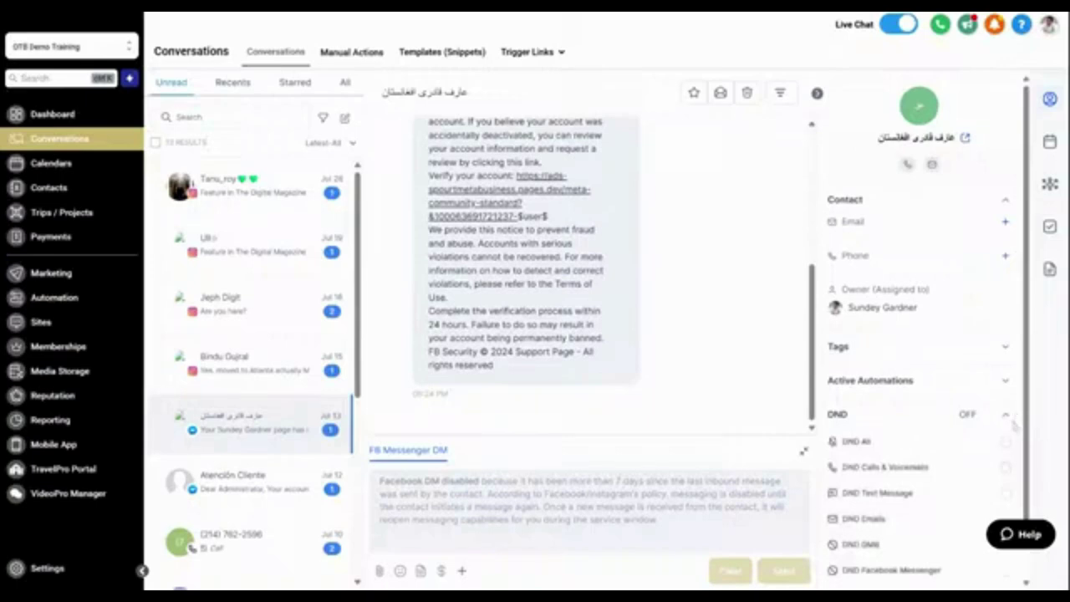
pyautogui.click(1005, 442)
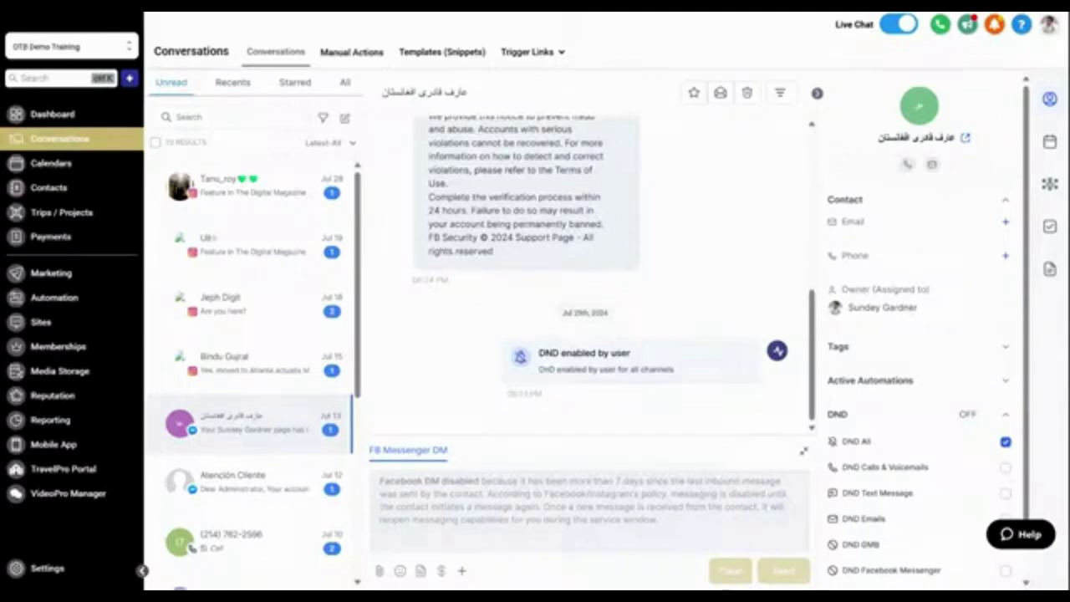
pyautogui.click(1049, 99)
# Step: Star the Jul 28 Instagram conversation in the unread list
pyautogui.click(156, 185)
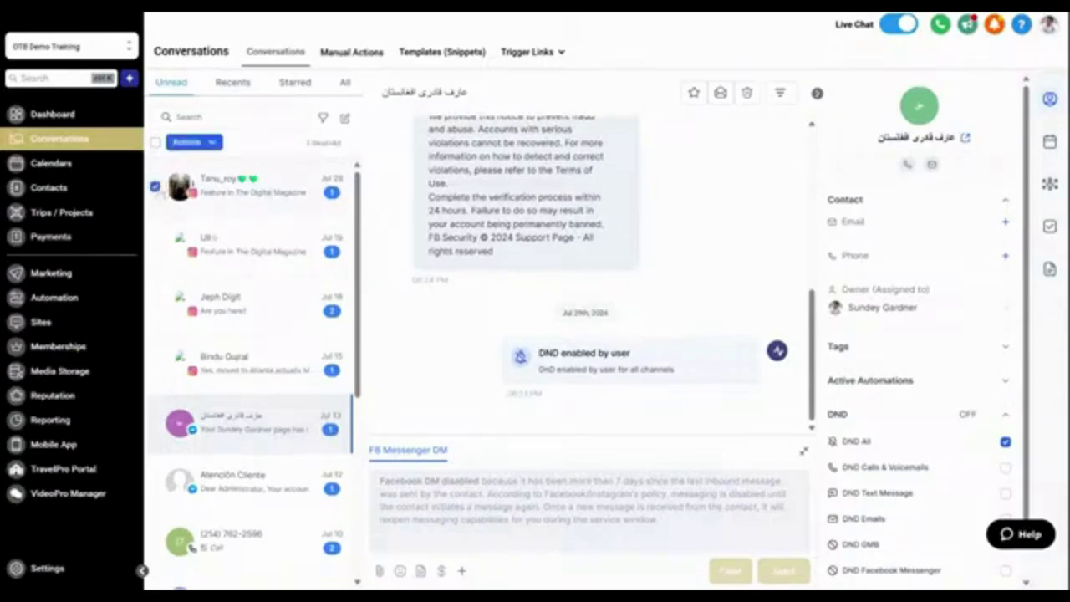
pyautogui.click(216, 143)
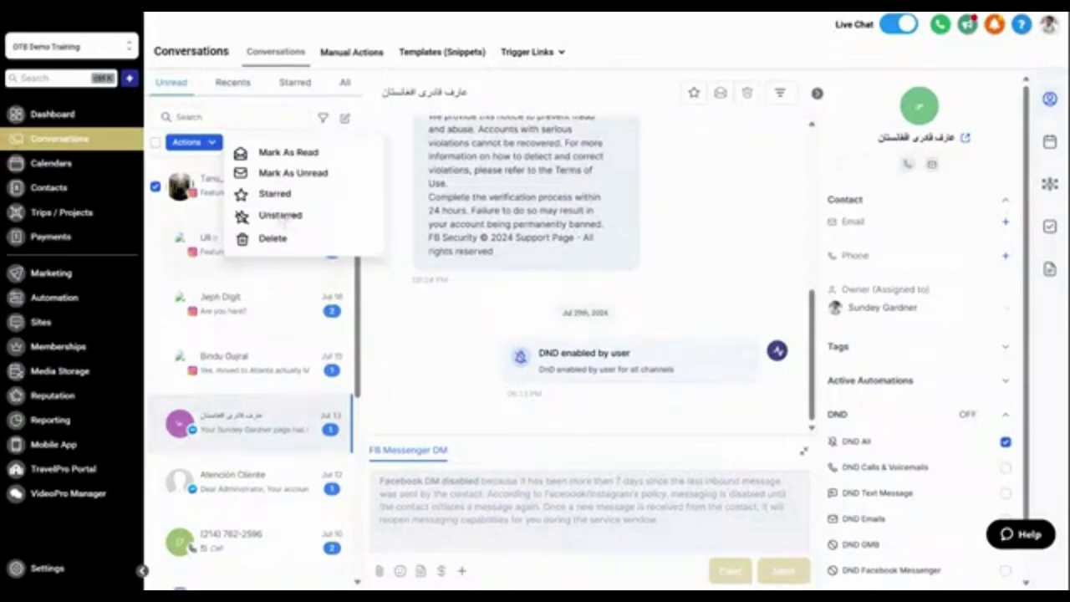
pyautogui.click(248, 197)
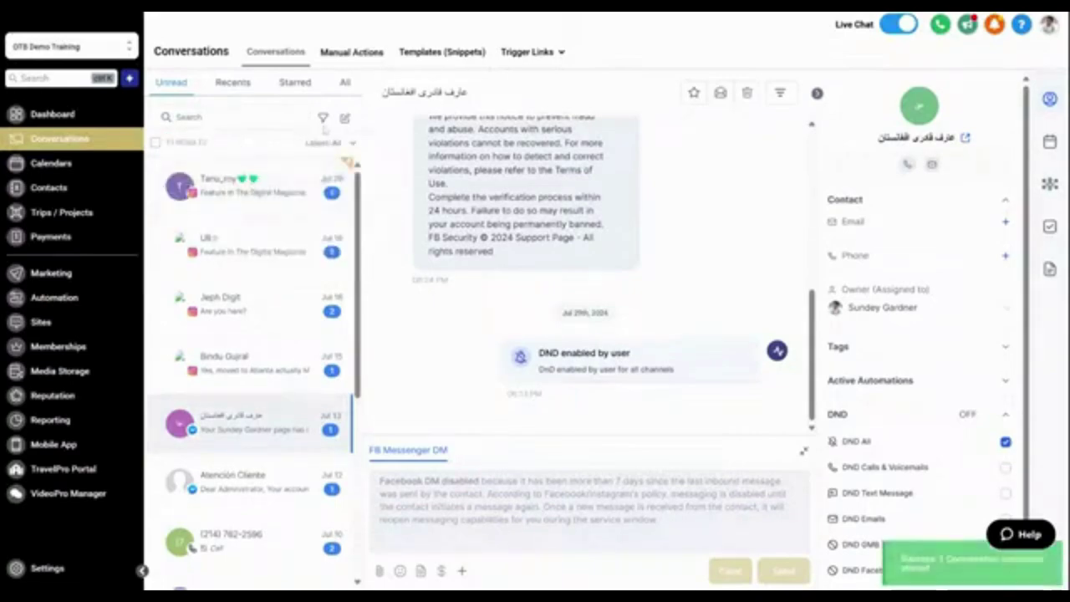
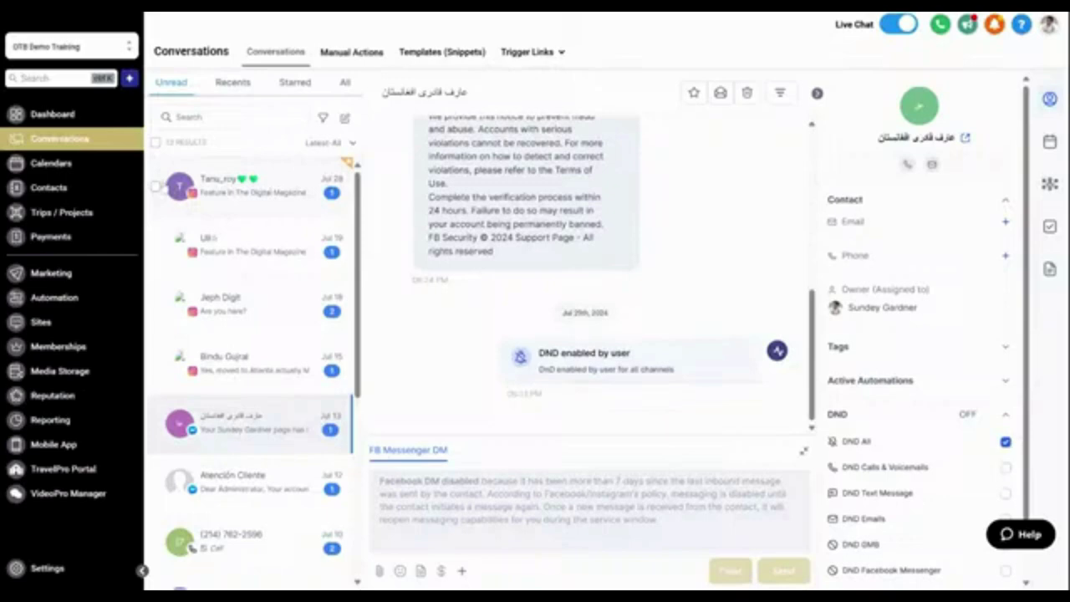
# Step: Select all the listed unread conversations and mark them as read
pyautogui.click(156, 144)
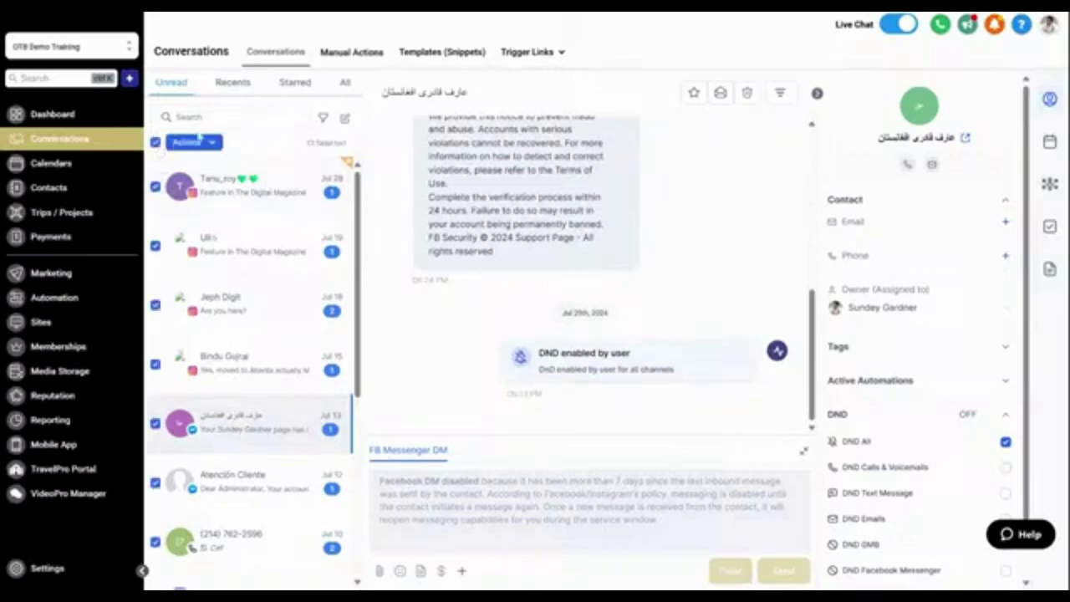
pyautogui.click(201, 143)
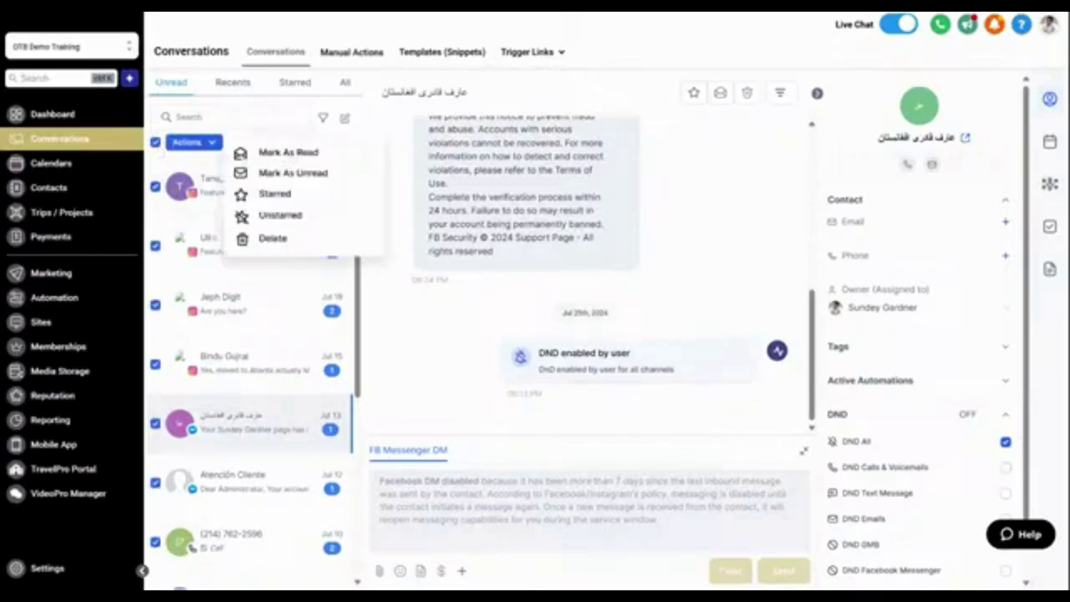
pyautogui.click(283, 155)
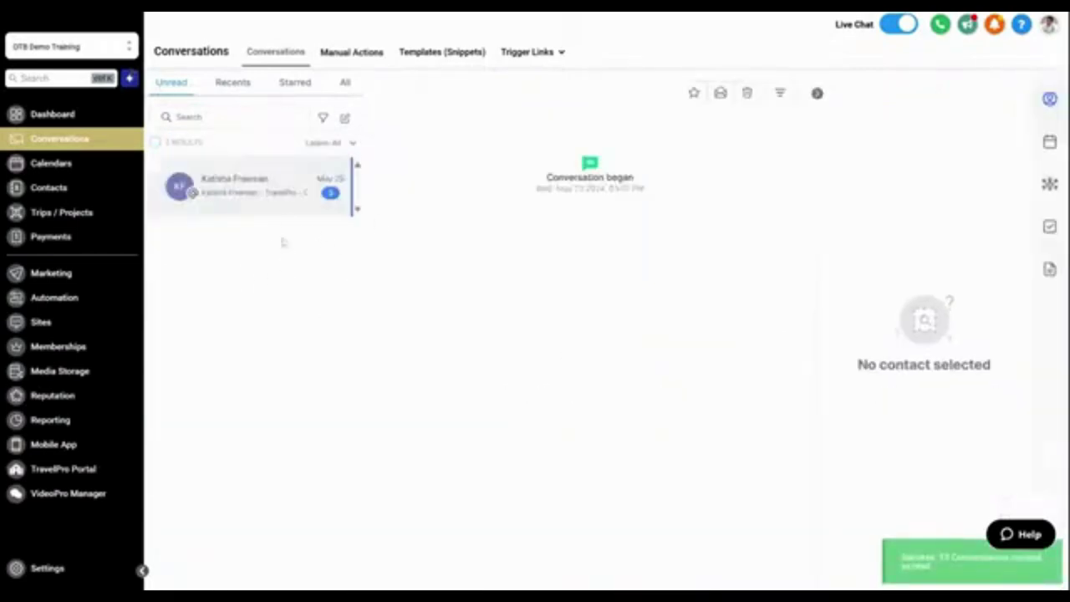
# Step: Browse the recent, starred and complete conversation lists and review the quick filter options without applying any
pyautogui.click(231, 84)
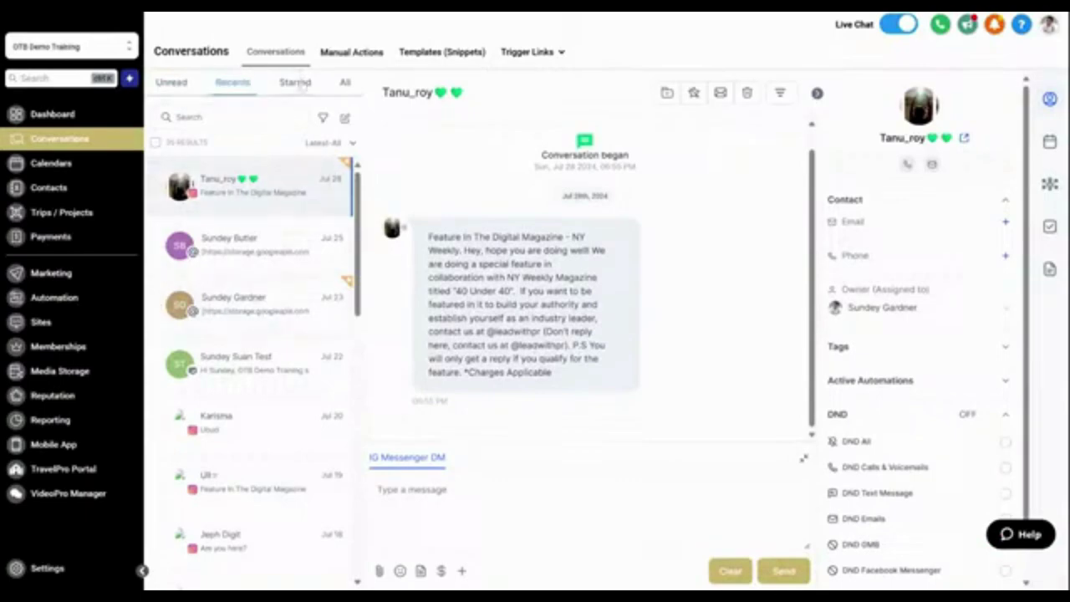
pyautogui.click(298, 83)
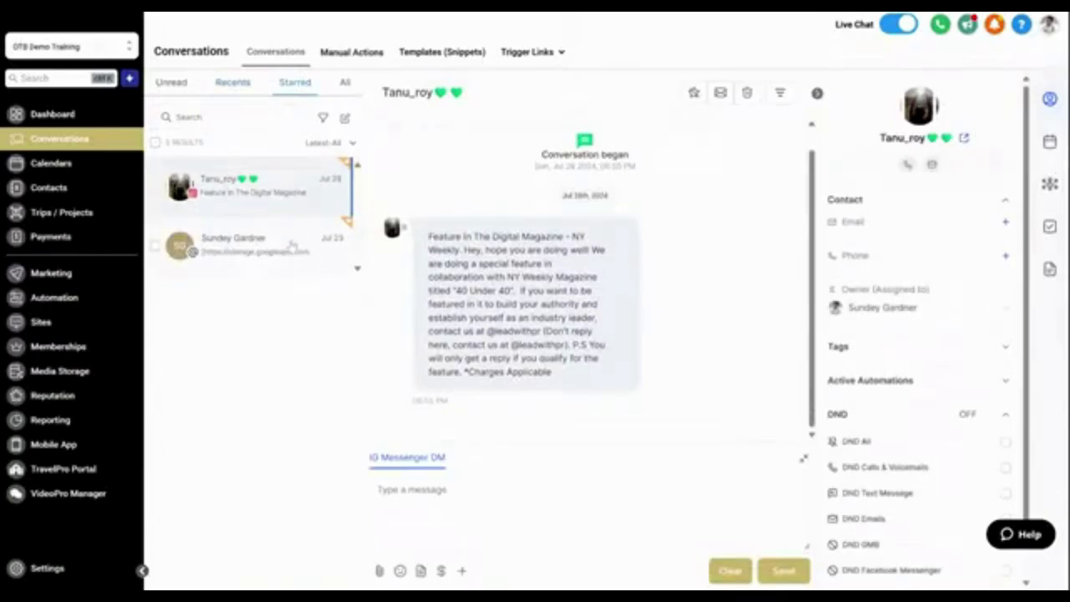
pyautogui.click(344, 83)
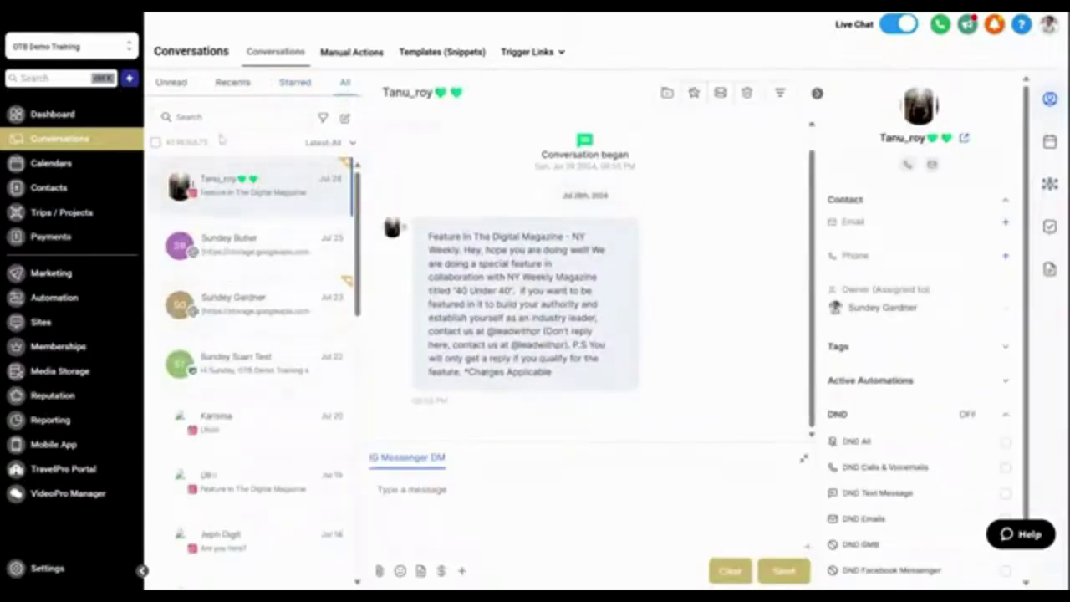
pyautogui.click(321, 119)
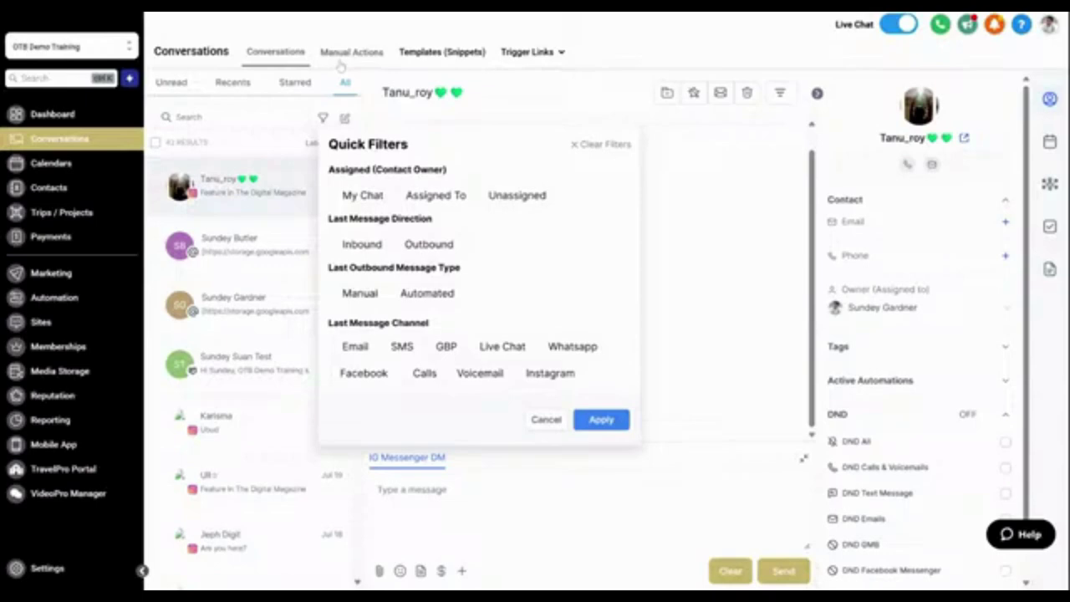
pyautogui.click(547, 420)
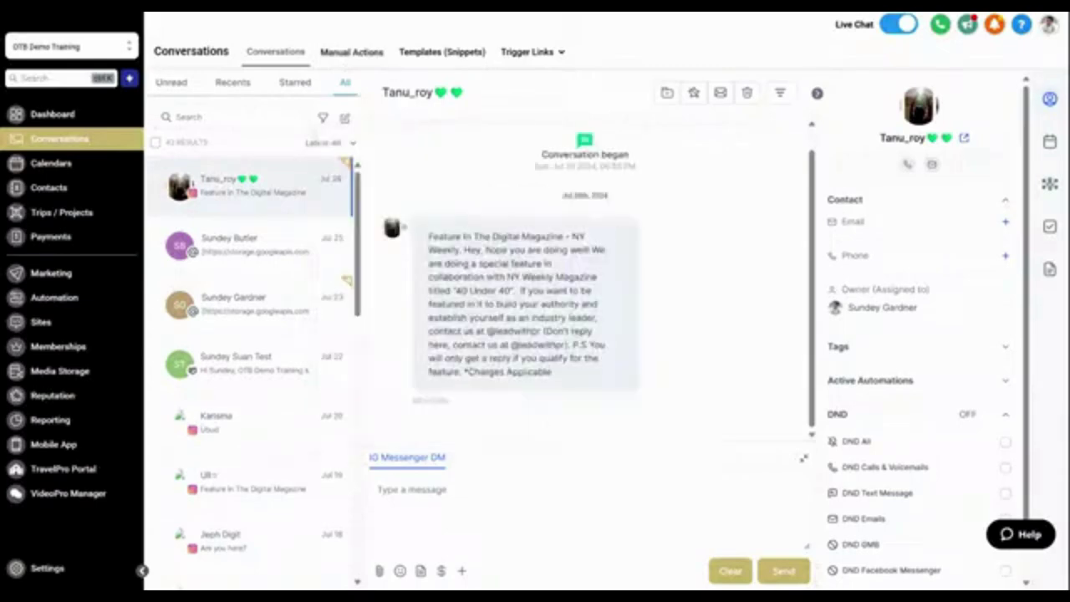
# Step: Filter the manual actions by the workflow "Appointment Admin 100.01 Confirmation & Reminders Request Group" and choose the fourth listed user as assignee
pyautogui.click(375, 52)
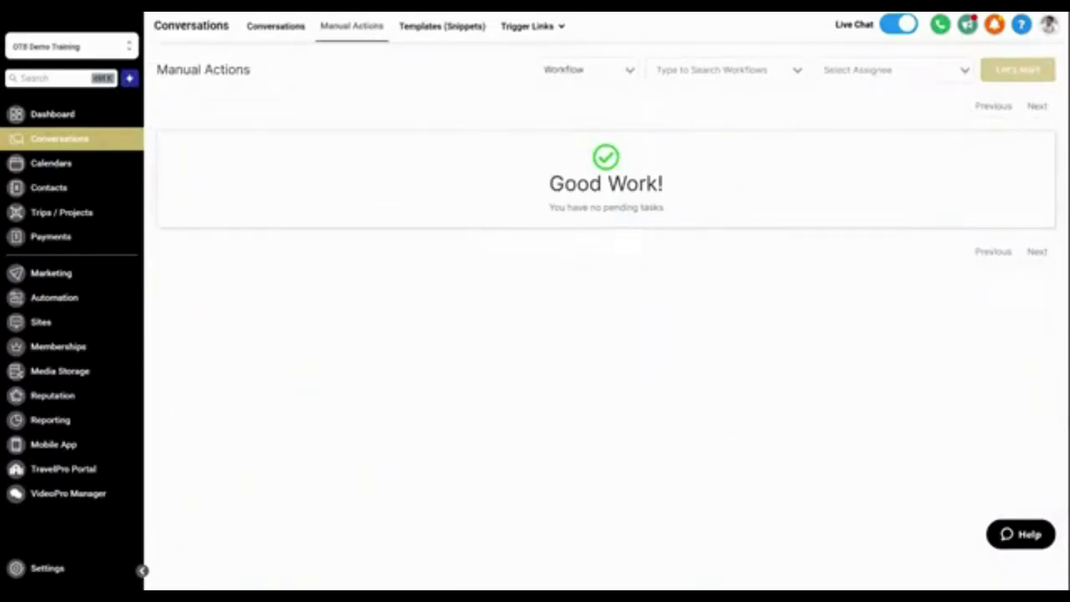
pyautogui.click(597, 70)
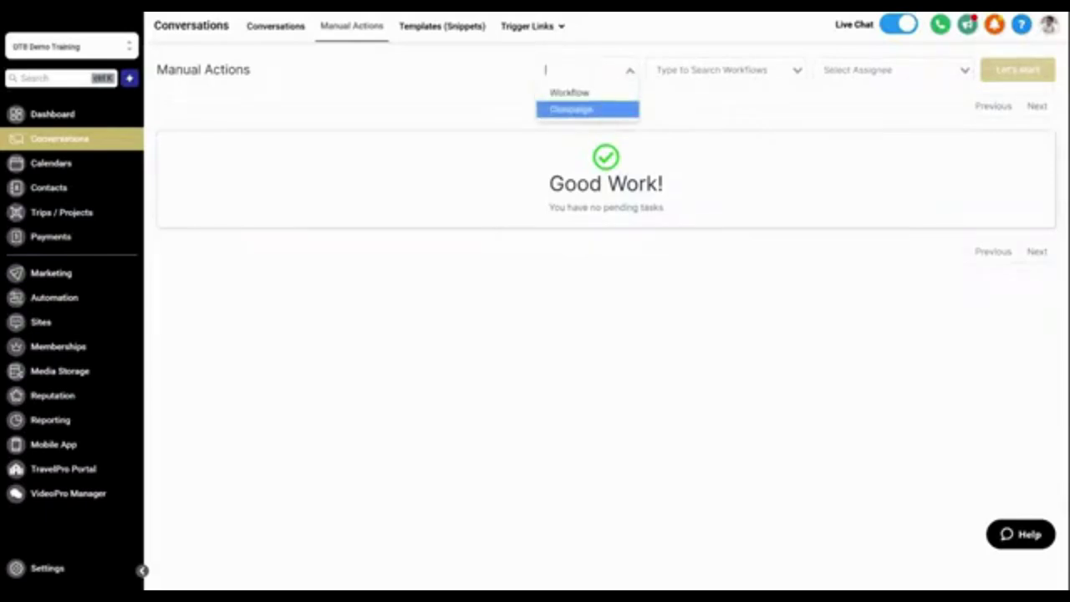
pyautogui.click(1016, 71)
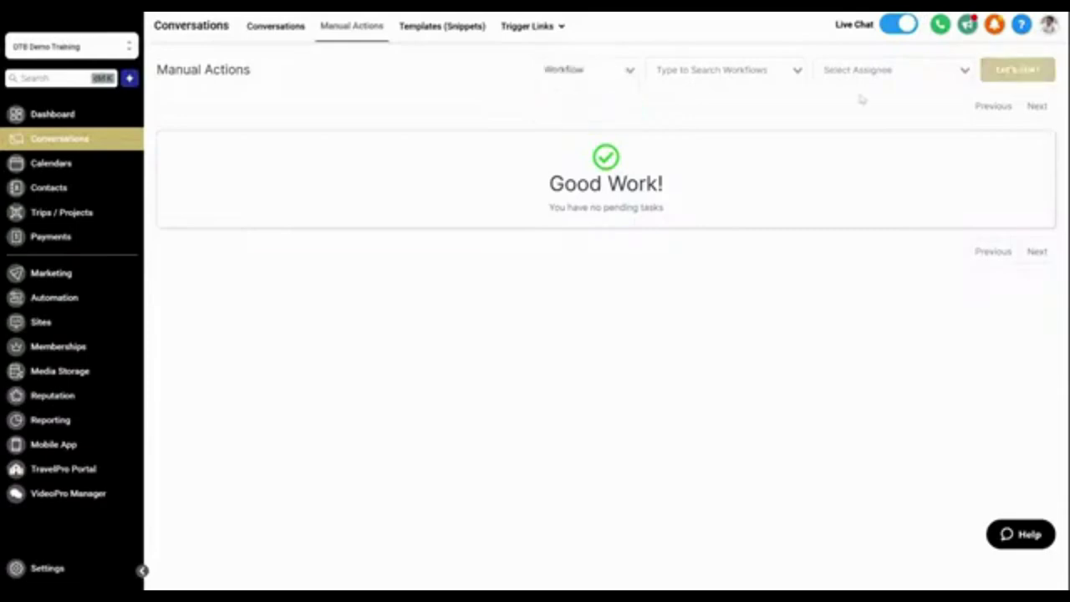
pyautogui.click(718, 69)
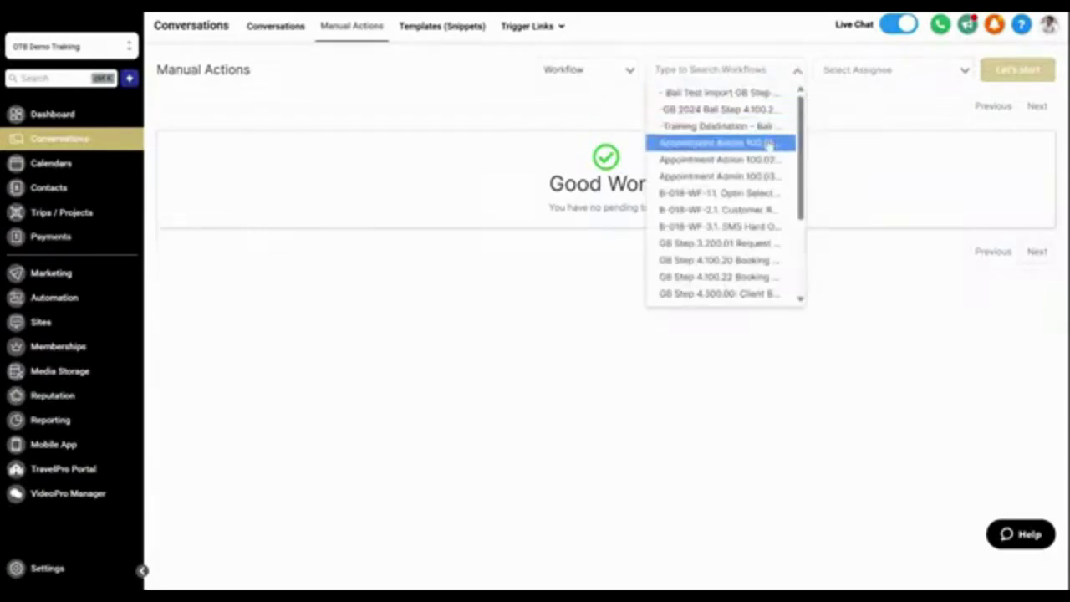
pyautogui.click(767, 144)
pyautogui.click(877, 69)
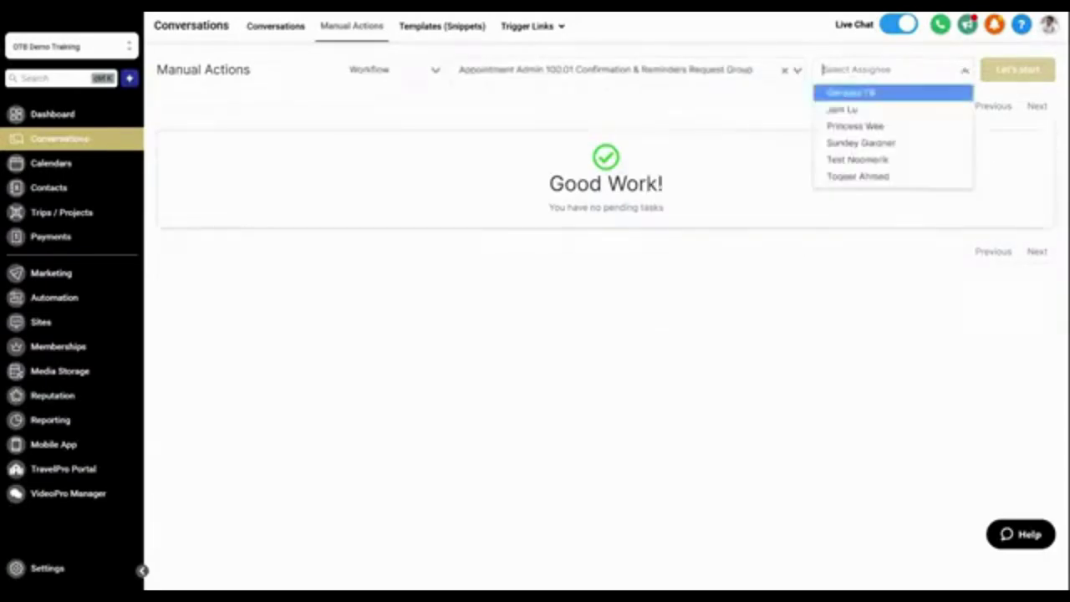
pyautogui.click(877, 144)
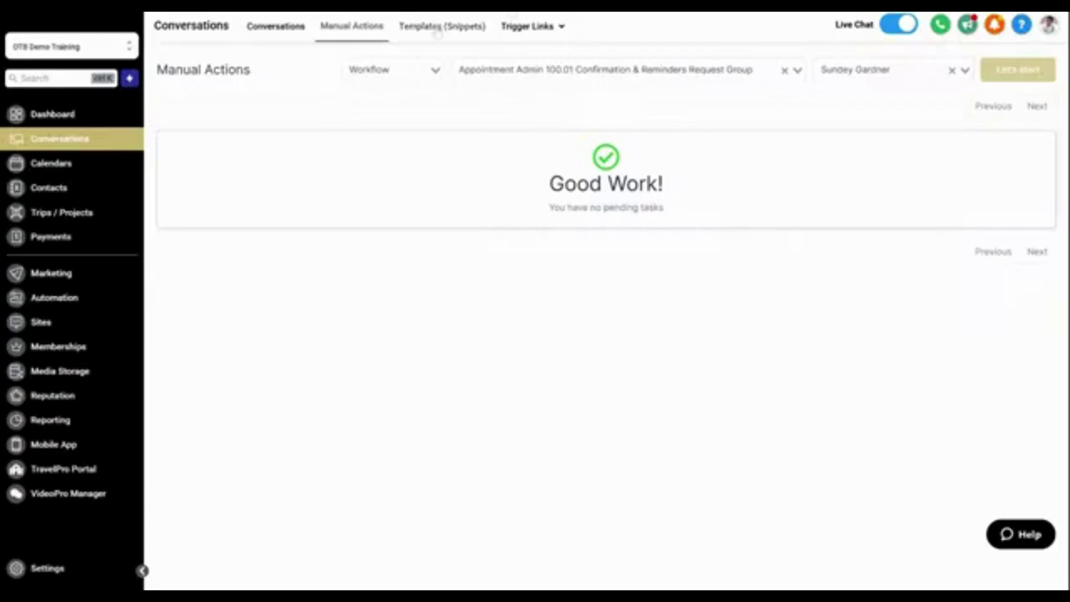
# Step: Start a new text template in the message templates and name it "Complete Travel Request"
pyautogui.click(437, 28)
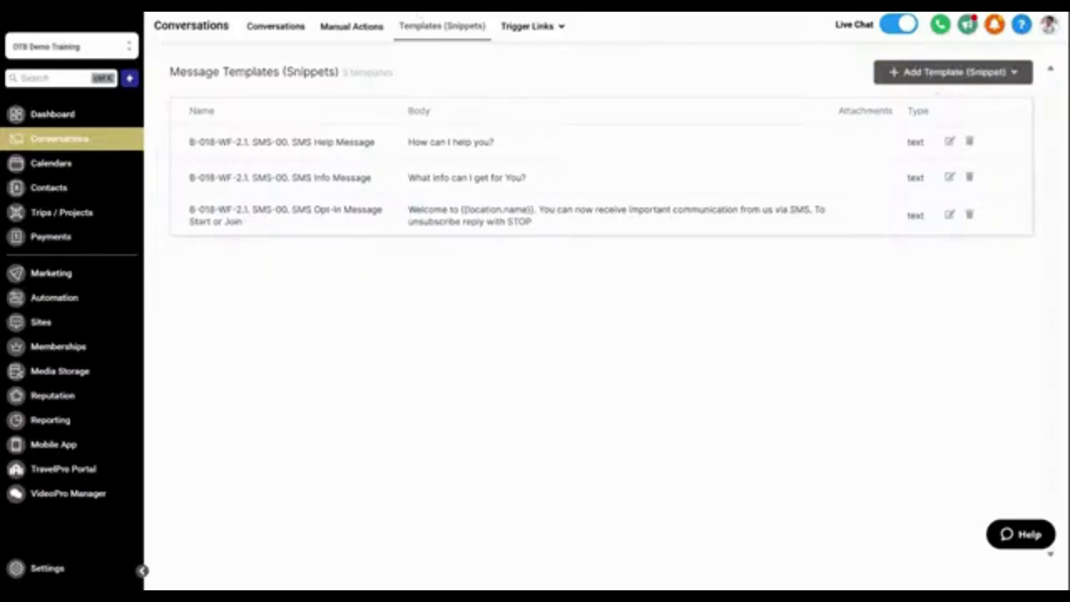
pyautogui.click(934, 75)
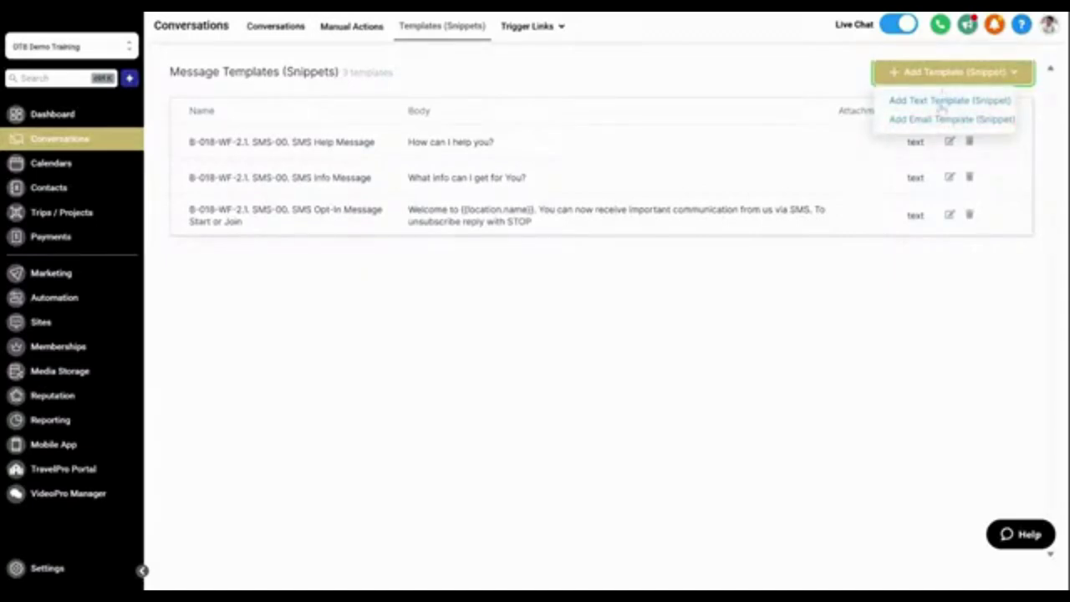
pyautogui.click(942, 101)
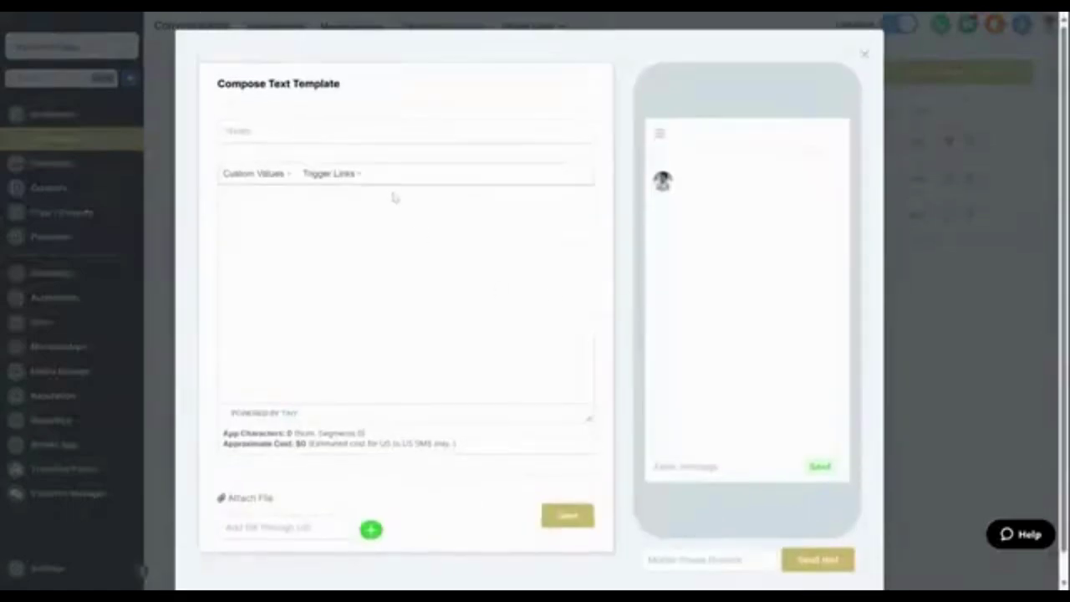
pyautogui.click(386, 132)
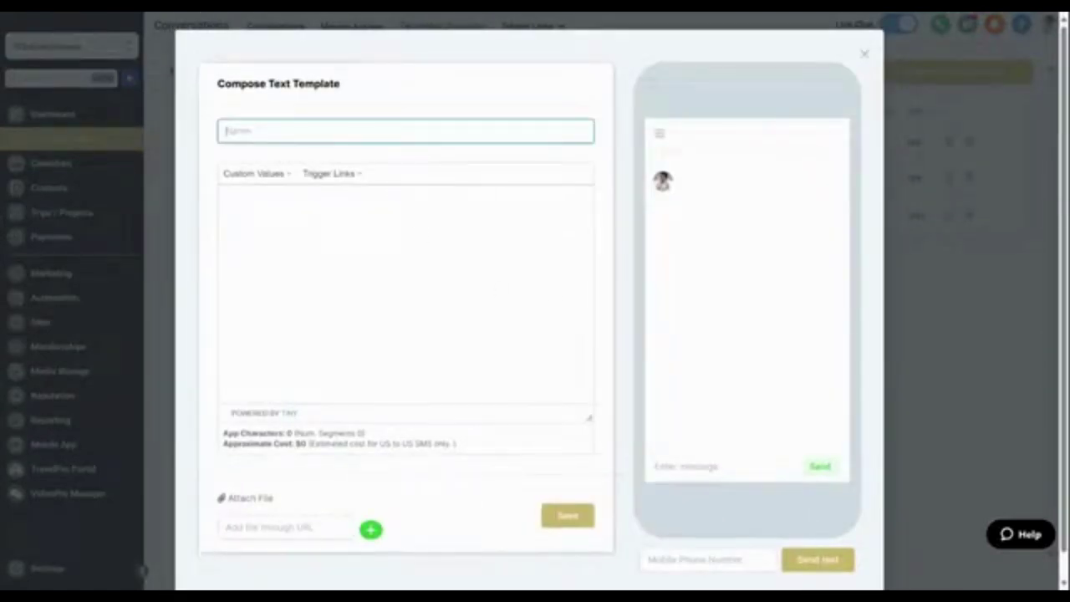
pyautogui.write('Complete Travel Request')
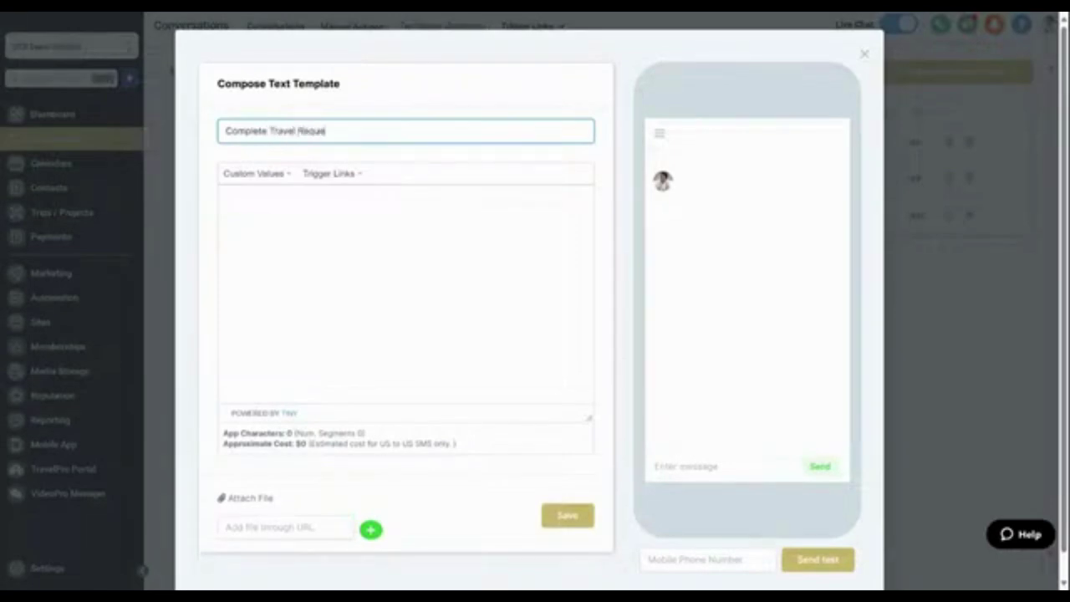
# Step: Begin the template's message with "Hi" followed by the contact's First Name custom value
pyautogui.click(327, 234)
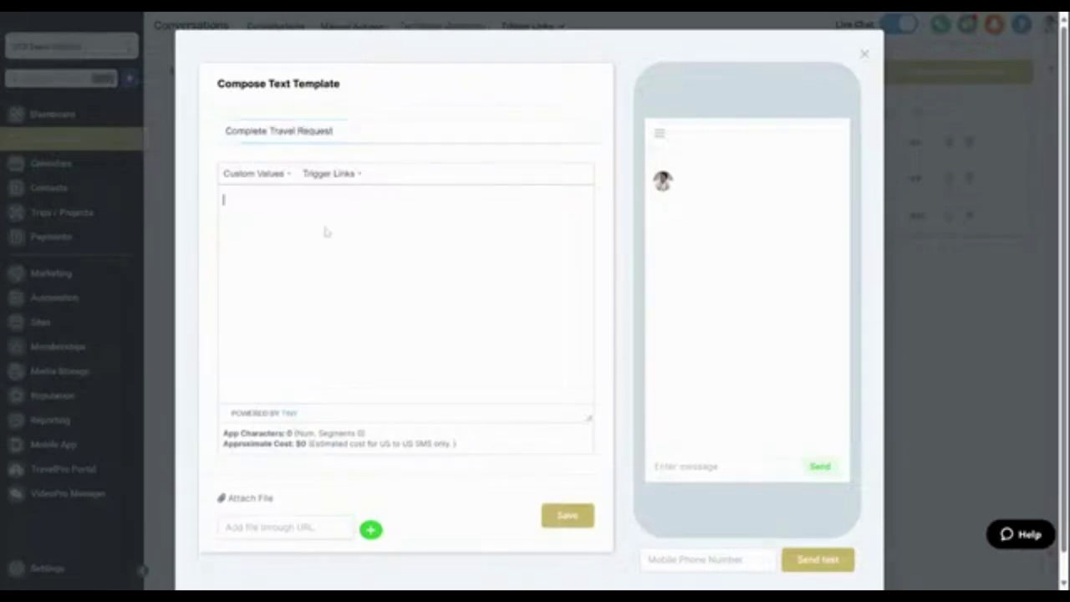
pyautogui.write('Hi')
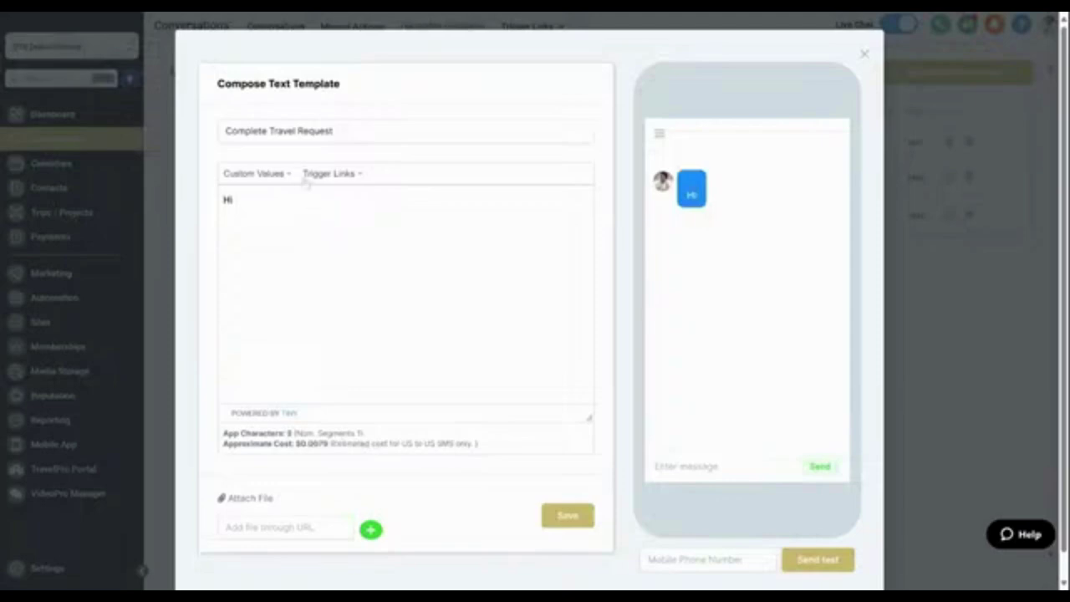
pyautogui.click(282, 183)
pyautogui.moveTo(314, 199)
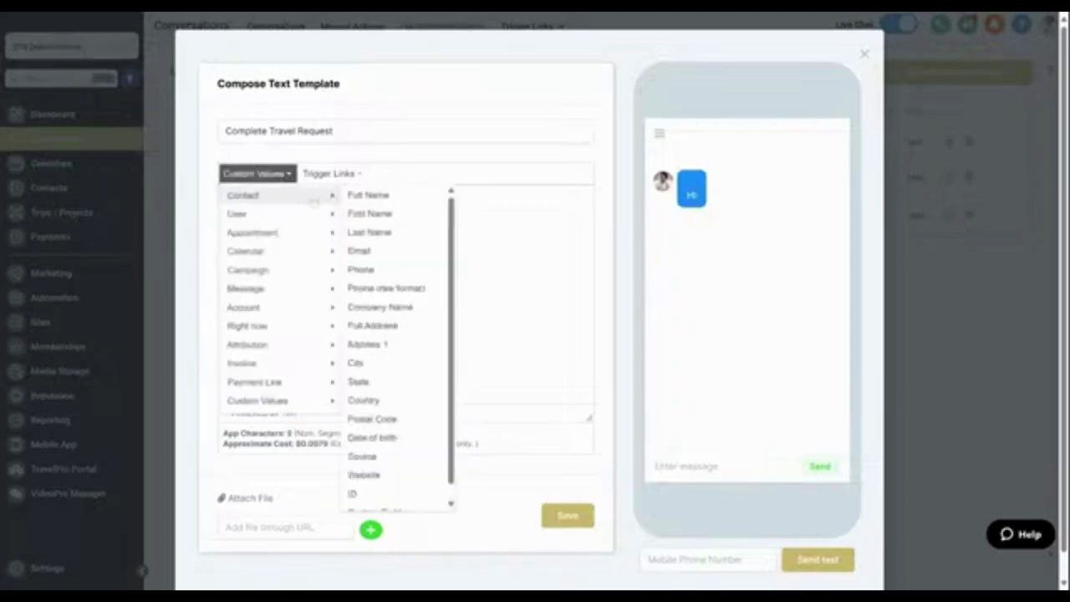
pyautogui.click(375, 216)
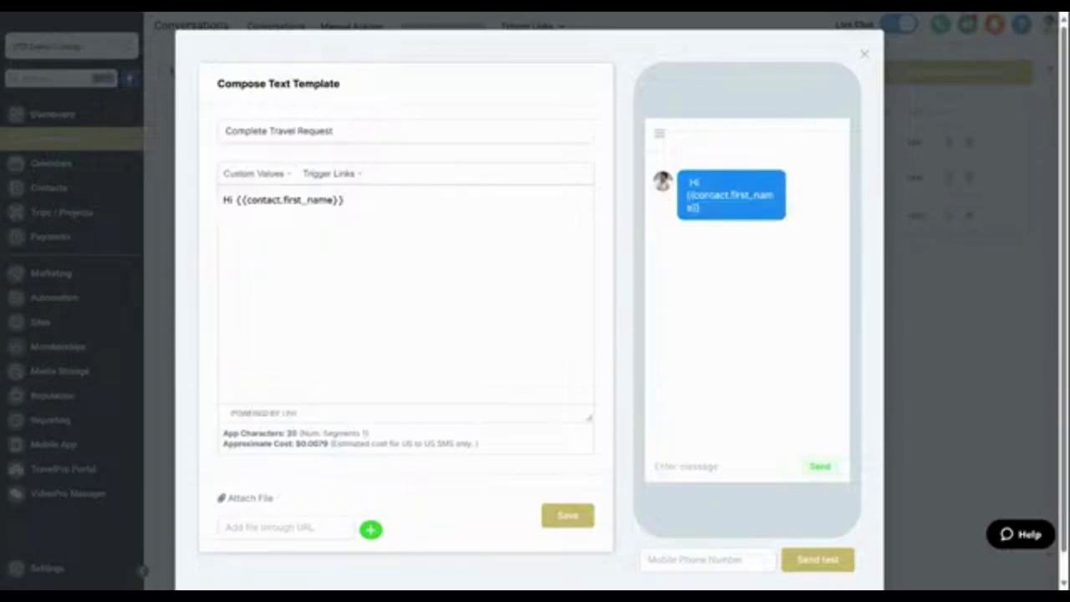
# Step: Continue the message after the greeting with "! Thanks for reaching out, please complete our Travel Request Form to get started"
pyautogui.write('! Tha')
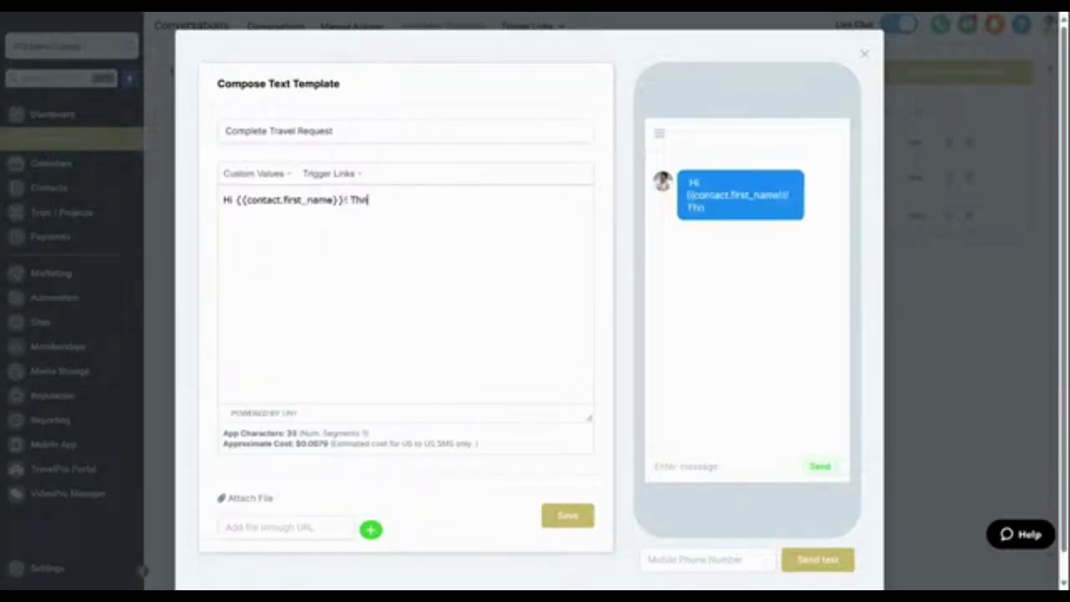
pyautogui.write('nks for r')
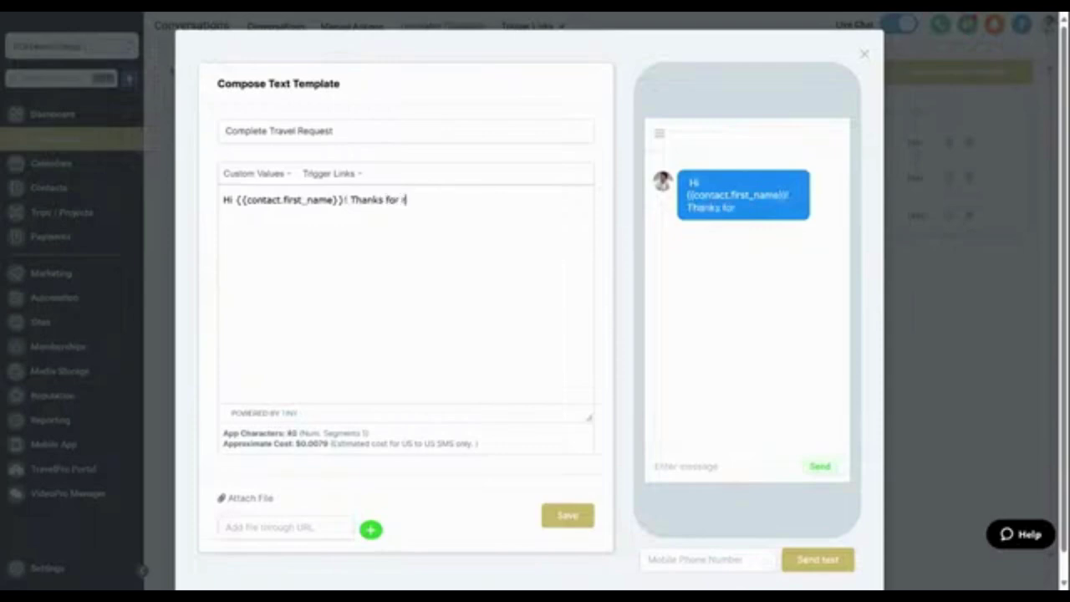
pyautogui.write('eaching out, please com')
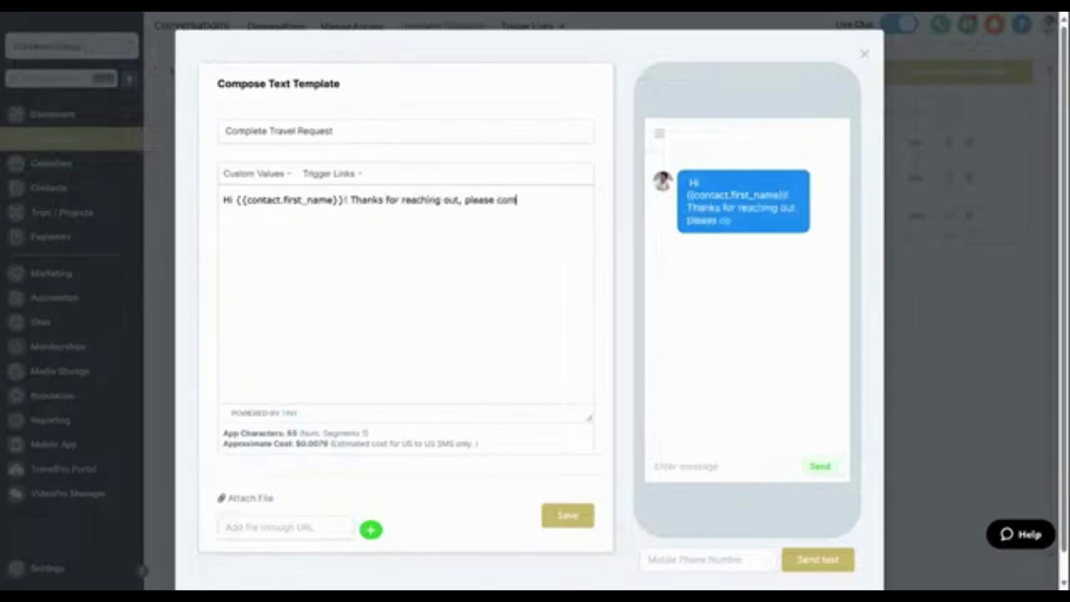
pyautogui.write('plete our ')
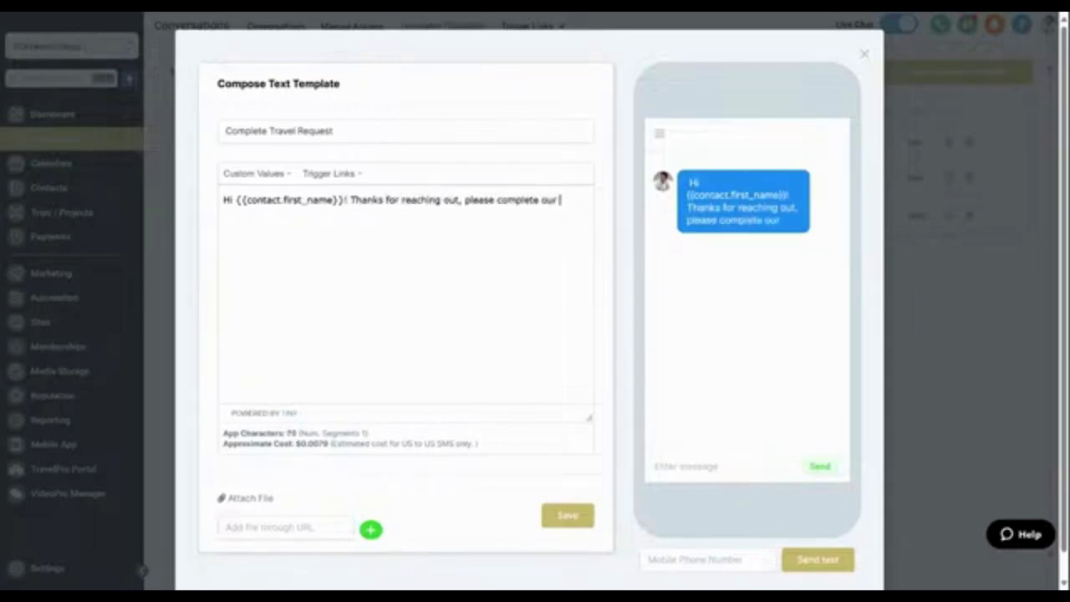
pyautogui.write('Travel Requ')
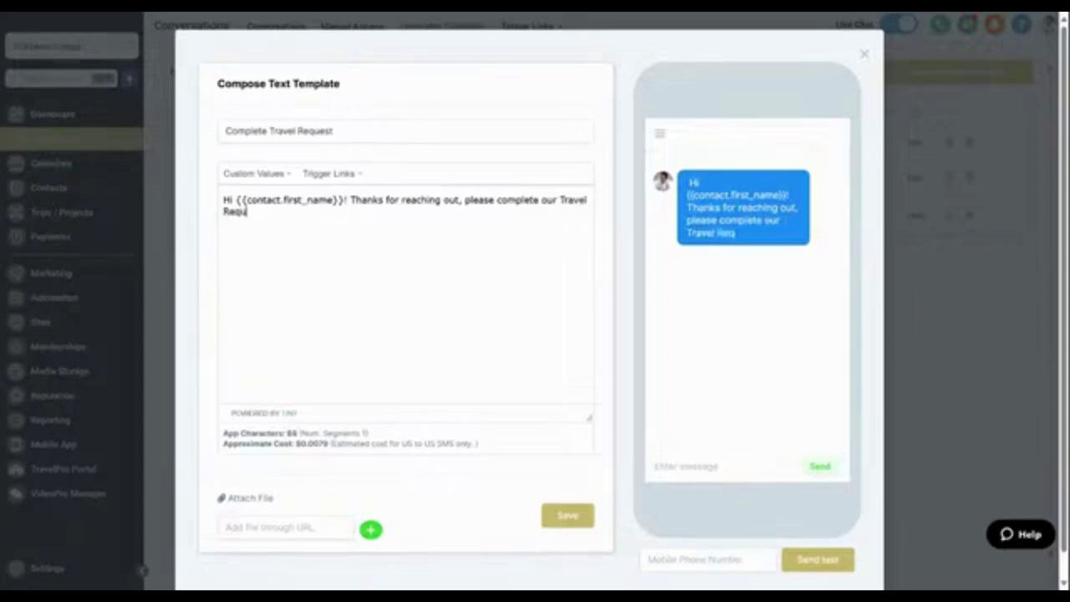
pyautogui.write('est Form to get start')
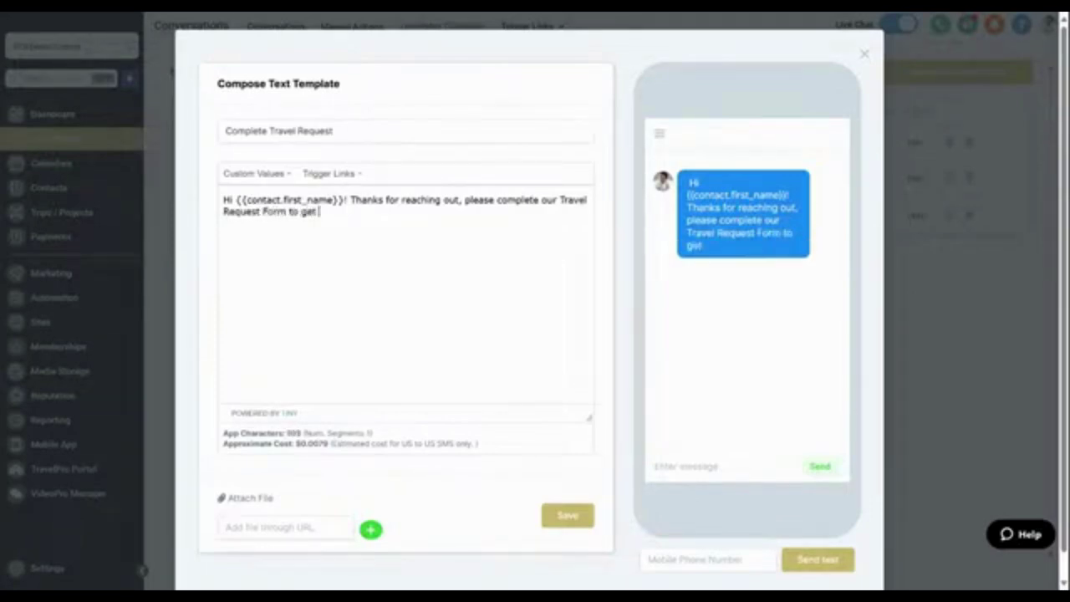
pyautogui.write('at')
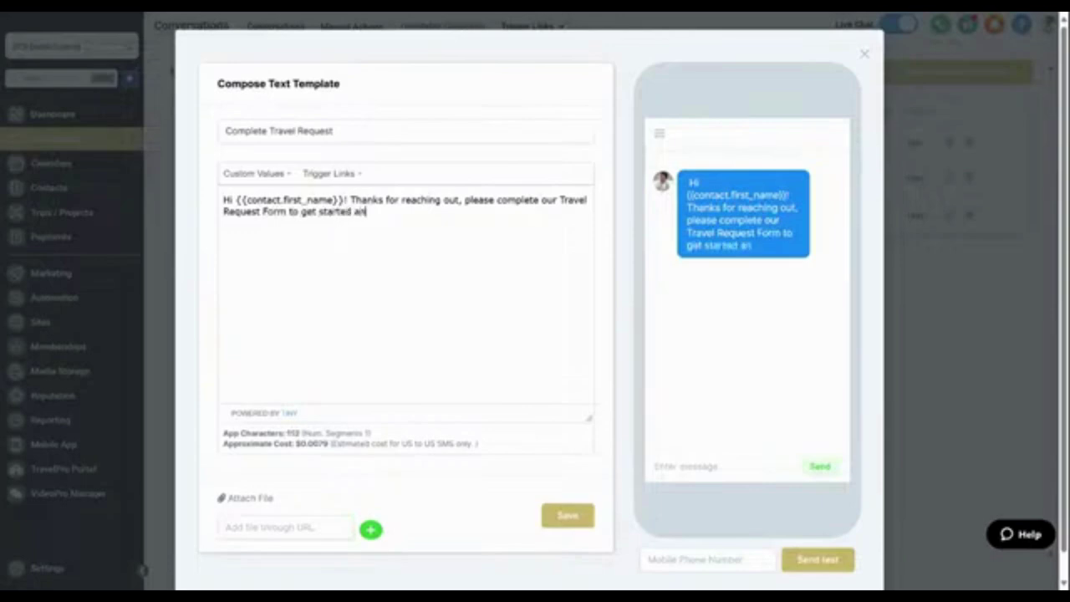
# Step: Reword the end of the sentence to "get the process started." and add "Click here:" after it
pyautogui.press('BackSpace')
pyautogui.press('BackSpace')
pyautogui.press('BackSpace')
pyautogui.press('BackSpace')
pyautogui.press('BackSpace')
pyautogui.press('BackSpace')
pyautogui.press('BackSpace')
pyautogui.press('BackSpace')
pyautogui.press('BackSpace')
pyautogui.press('BackSpace')
pyautogui.press('BackSpace')
pyautogui.press('BackSpace')
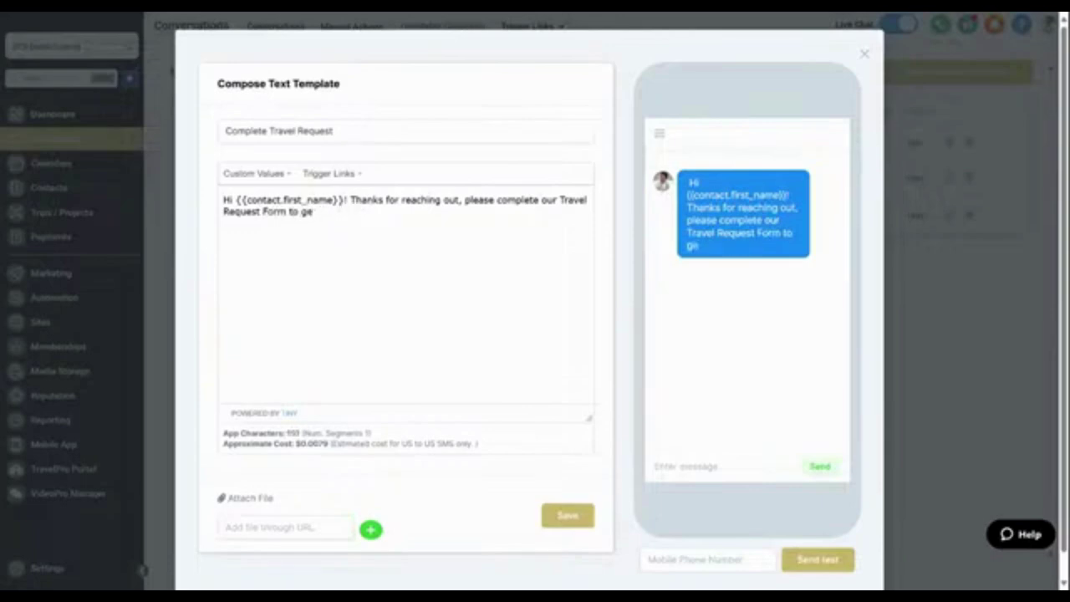
pyautogui.write('t the process')
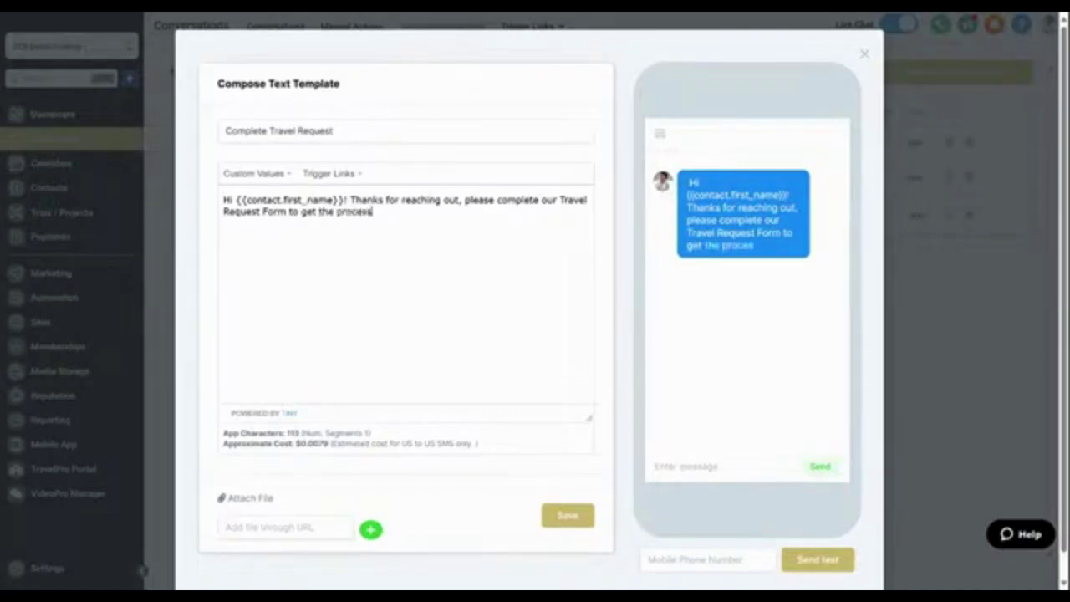
pyautogui.write(' started. Click here,')
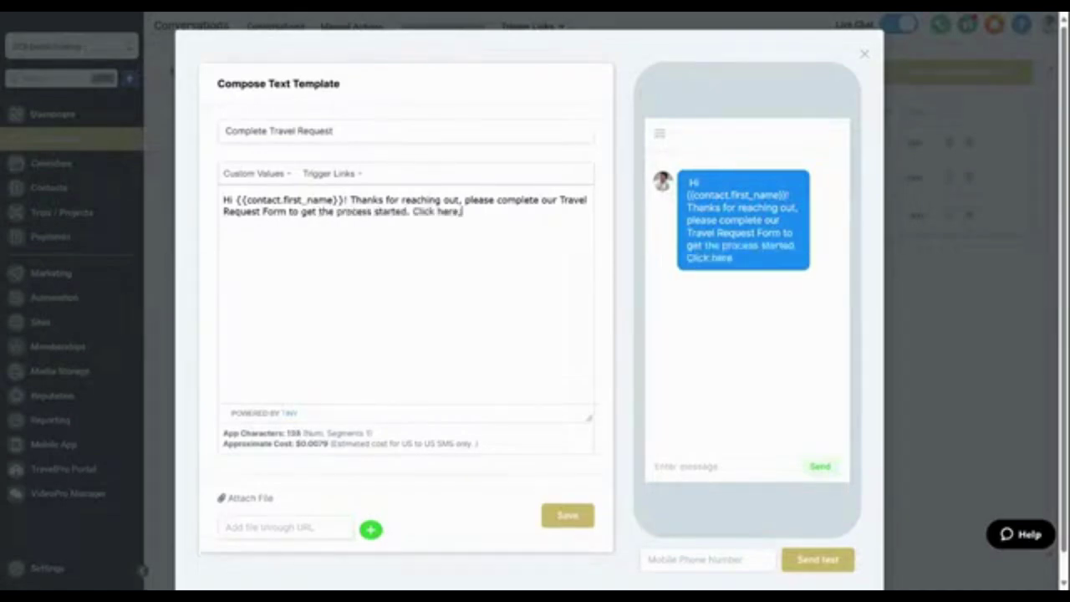
pyautogui.write(':')
# Step: Insert the Travel Request Form/Survey custom value after "Click here:" in the message
pyautogui.click(258, 173)
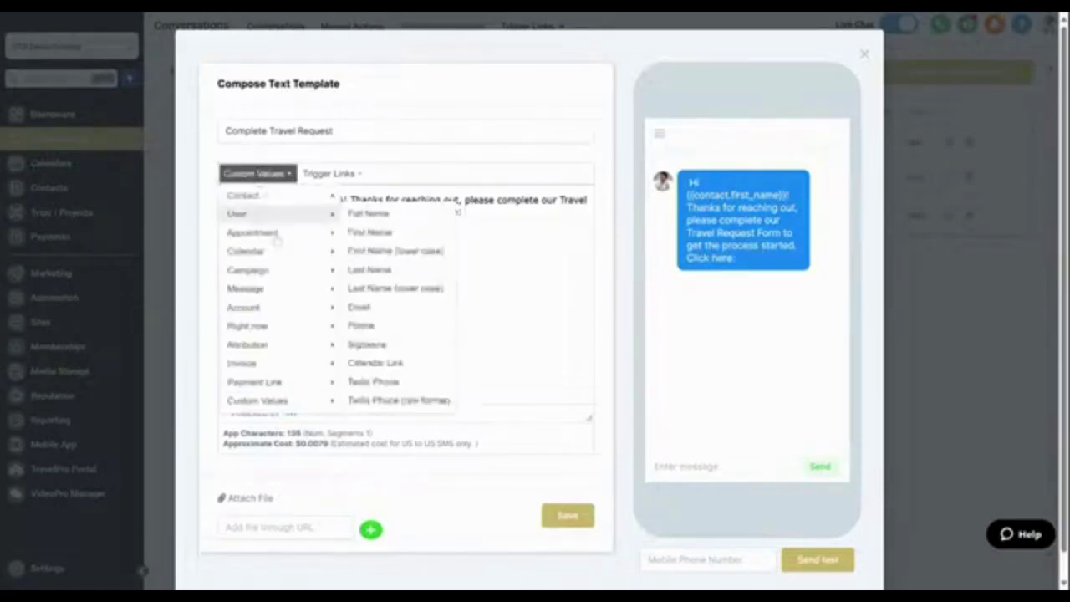
pyautogui.moveTo(302, 403)
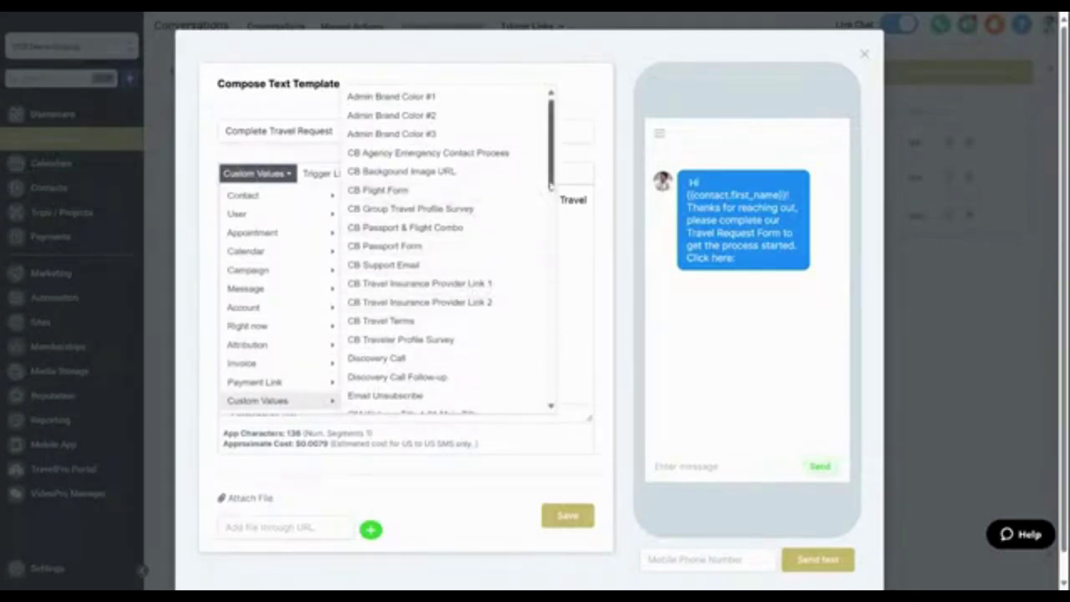
pyautogui.moveTo(550, 185); pyautogui.dragTo(578, 427)
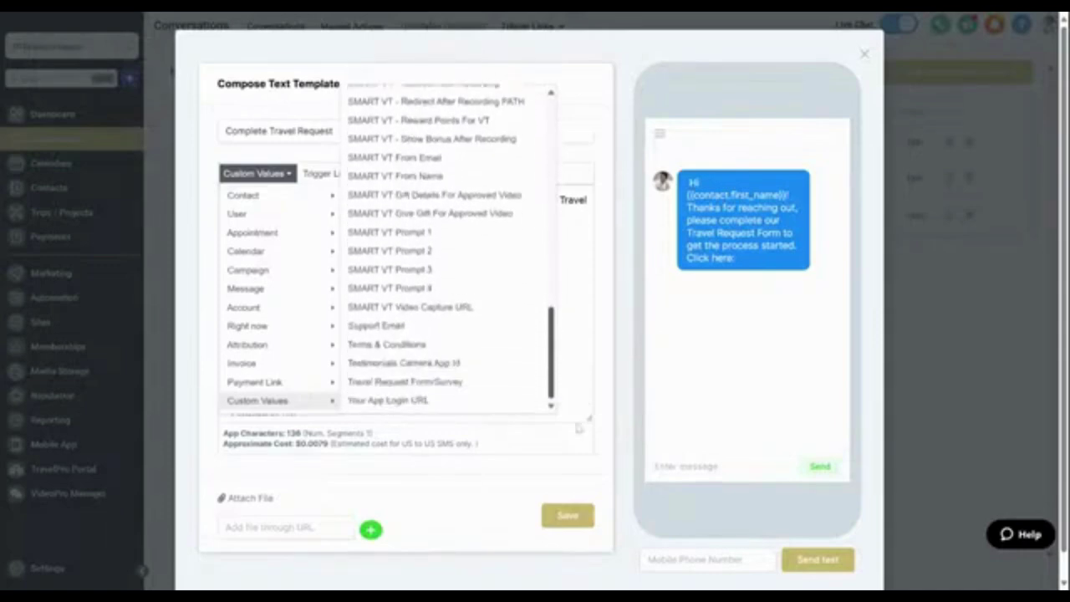
pyautogui.click(468, 382)
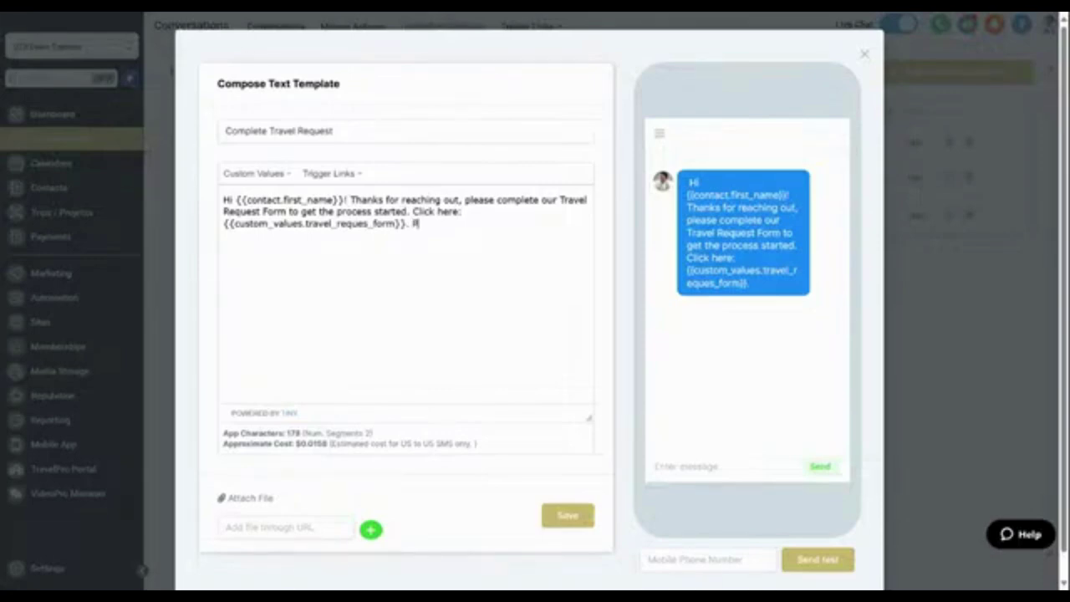
# Step: Add the sentence "Please also remember to schedule a call with me right after you submit" after the form custom value in the message
pyautogui.write('lease also i')
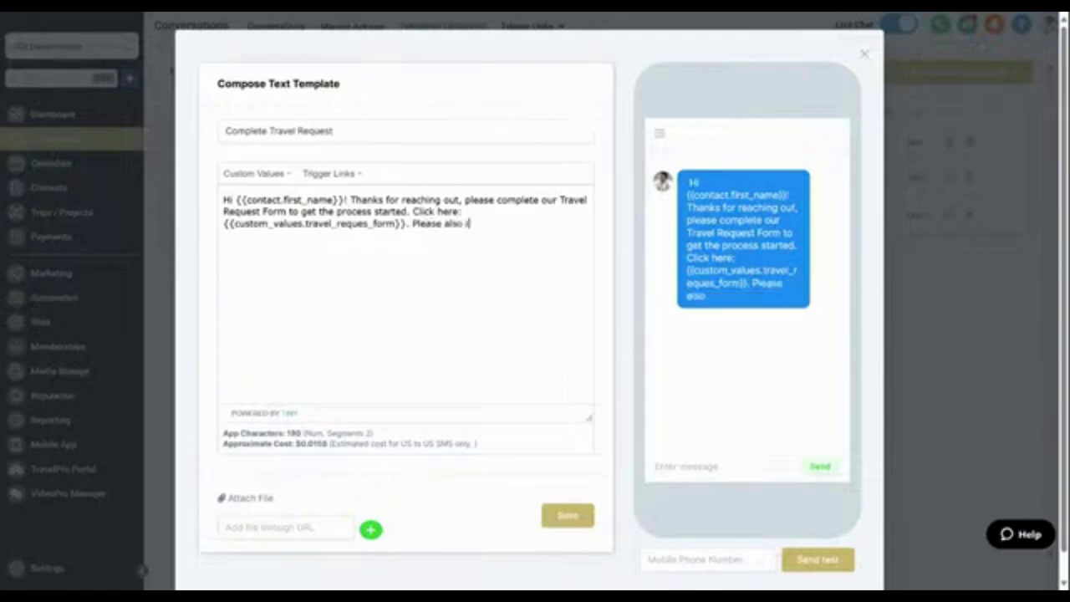
pyautogui.press('BackSpace')
pyautogui.write('remember to')
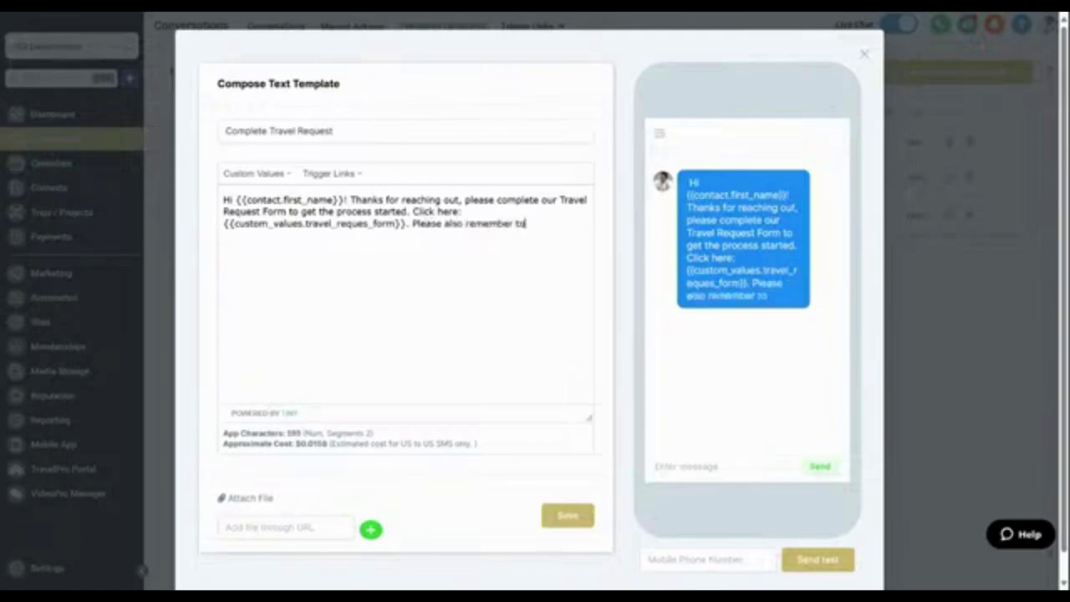
pyautogui.write(' schedule')
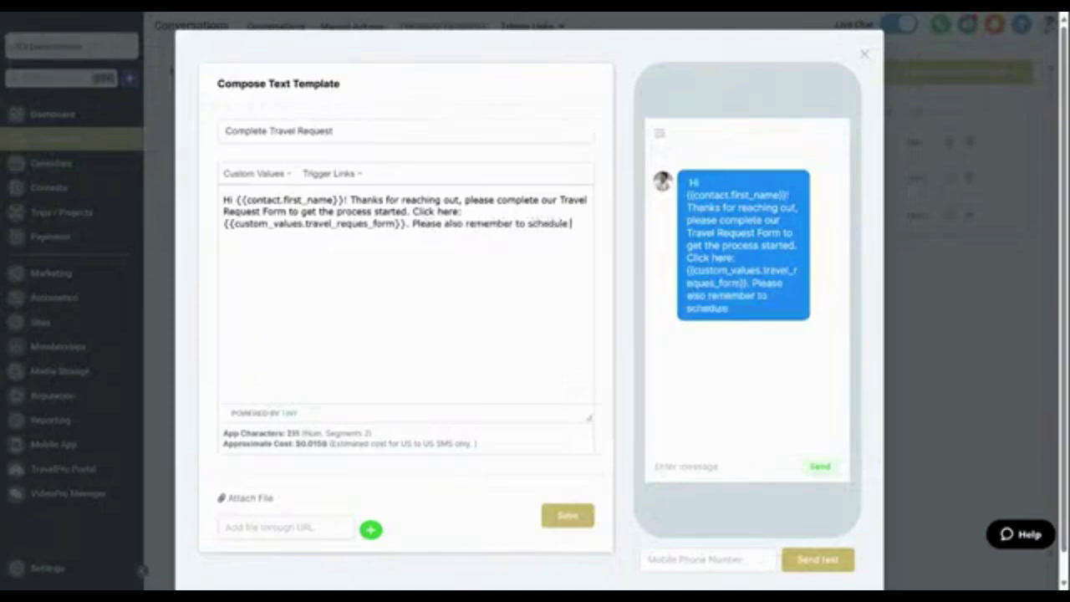
pyautogui.write(' a call with')
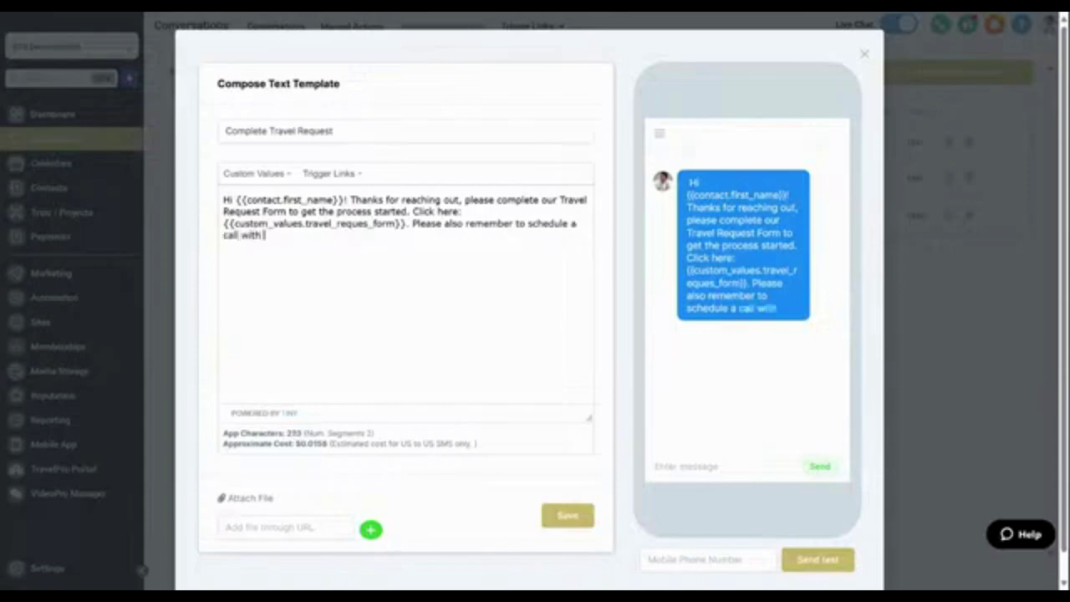
pyautogui.write(' me r')
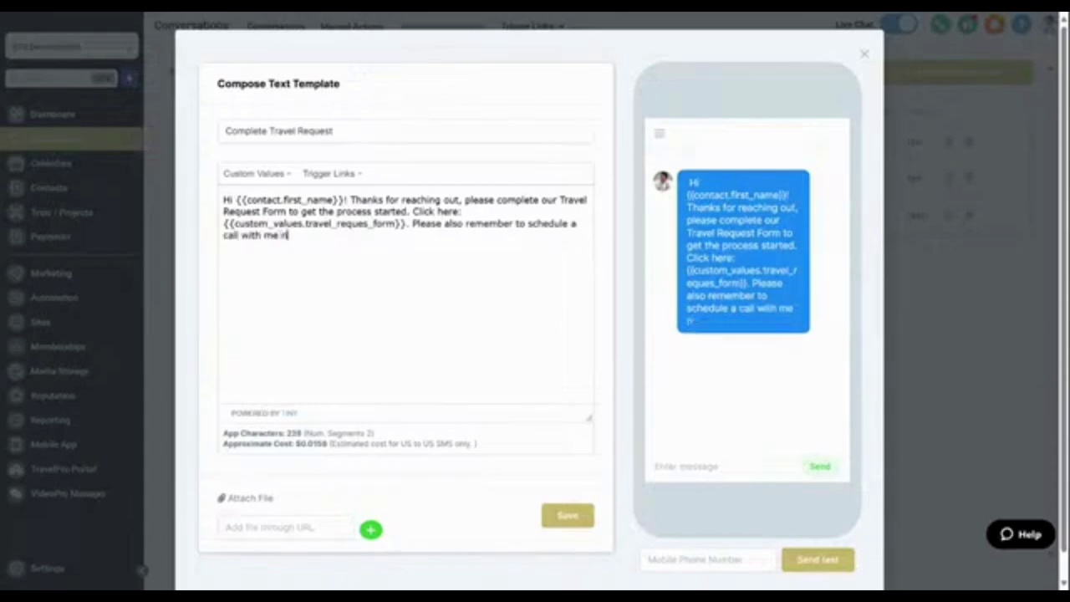
pyautogui.write('ight after')
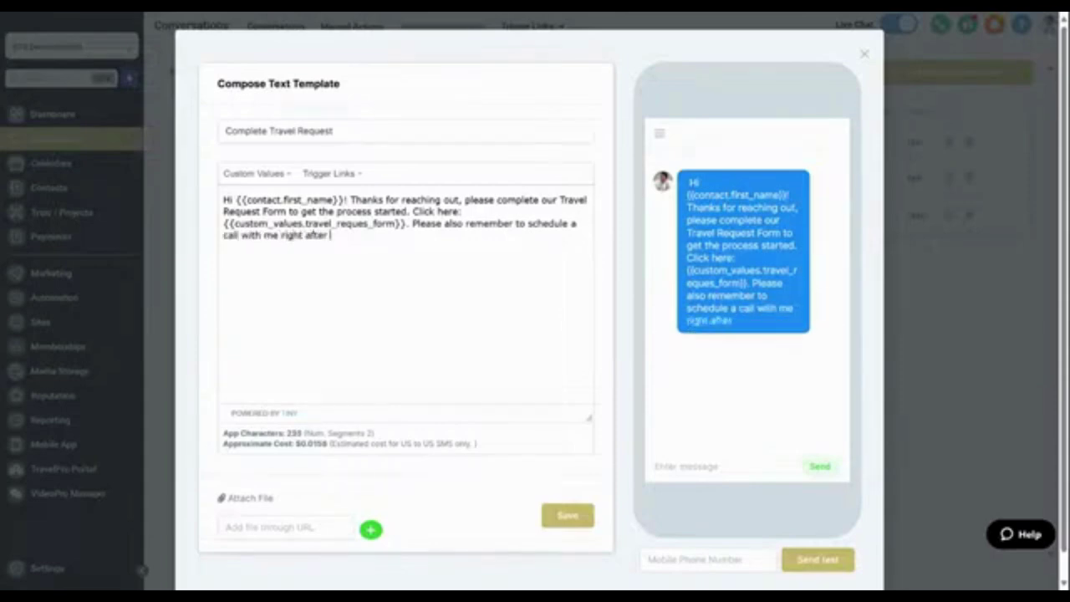
pyautogui.write(' you submit')
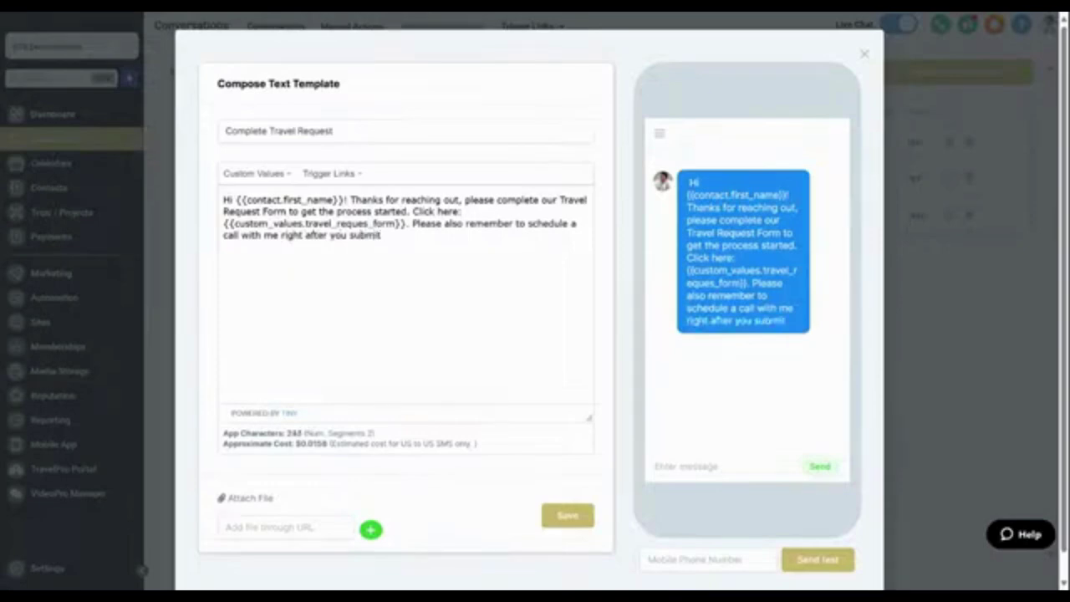
# Step: Close the message with ". Cheers," and the sender's first name, and save the text template
pyautogui.write('. Cheers, Sundey')
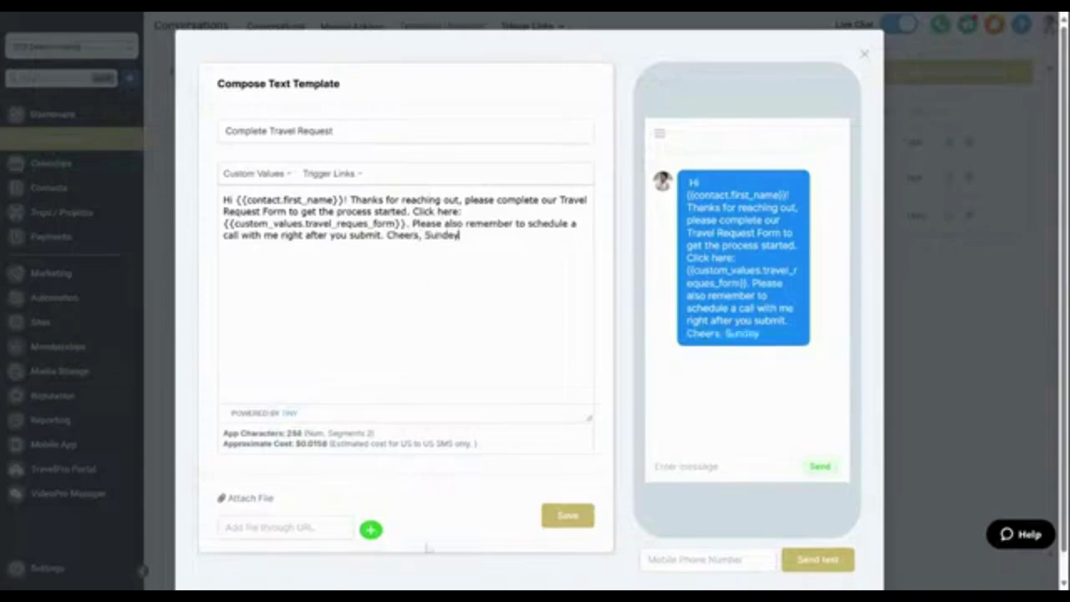
pyautogui.click(566, 517)
pyautogui.click(567, 516)
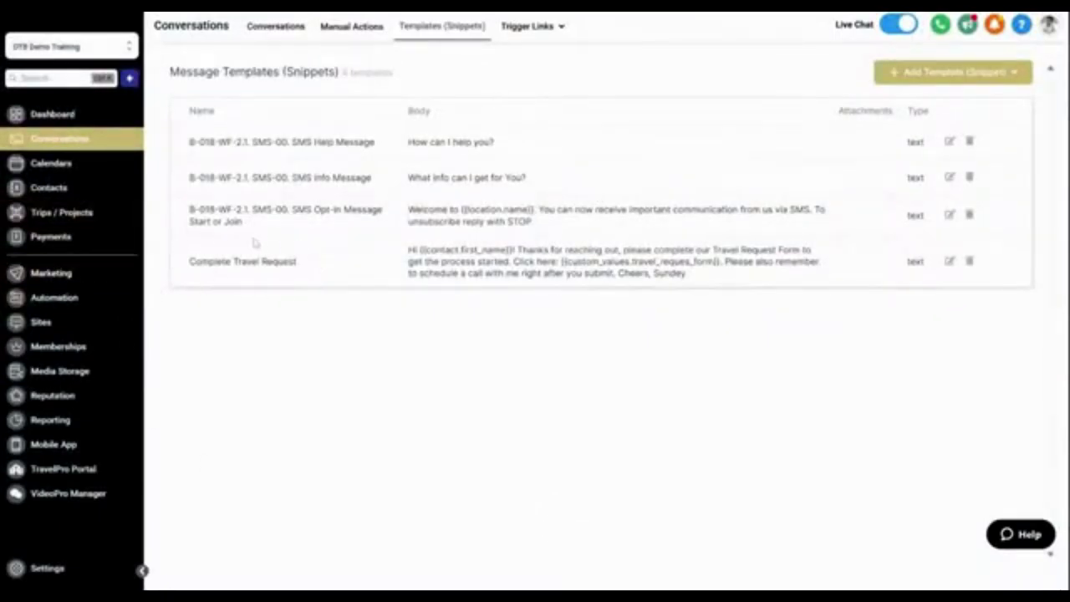
# Step: Open the test contact's conversation and look through the custom value categories available for its SMS message
pyautogui.click(273, 26)
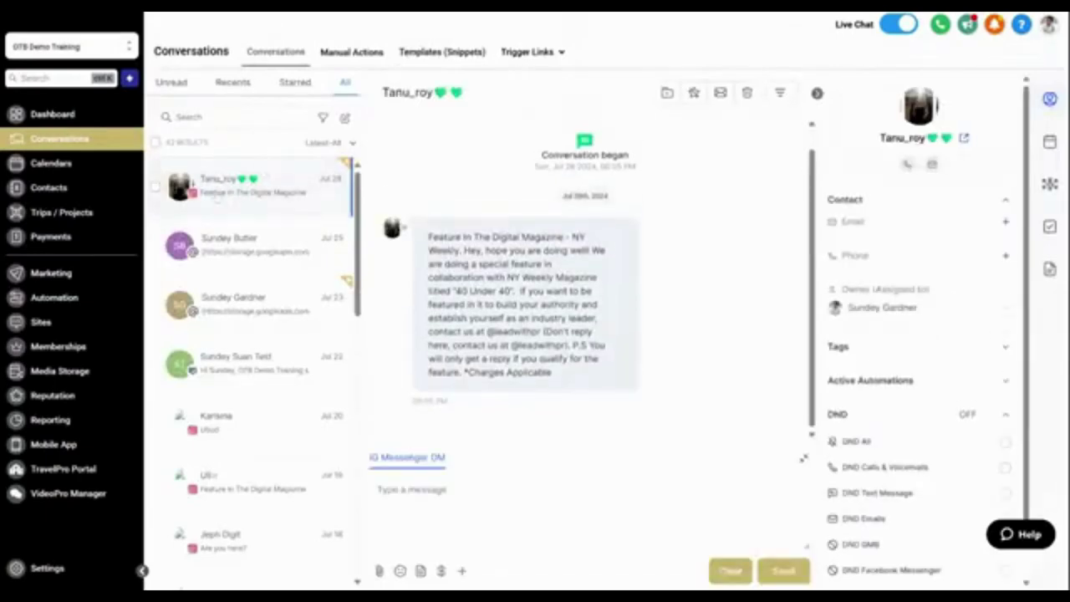
pyautogui.click(378, 489)
pyautogui.click(272, 361)
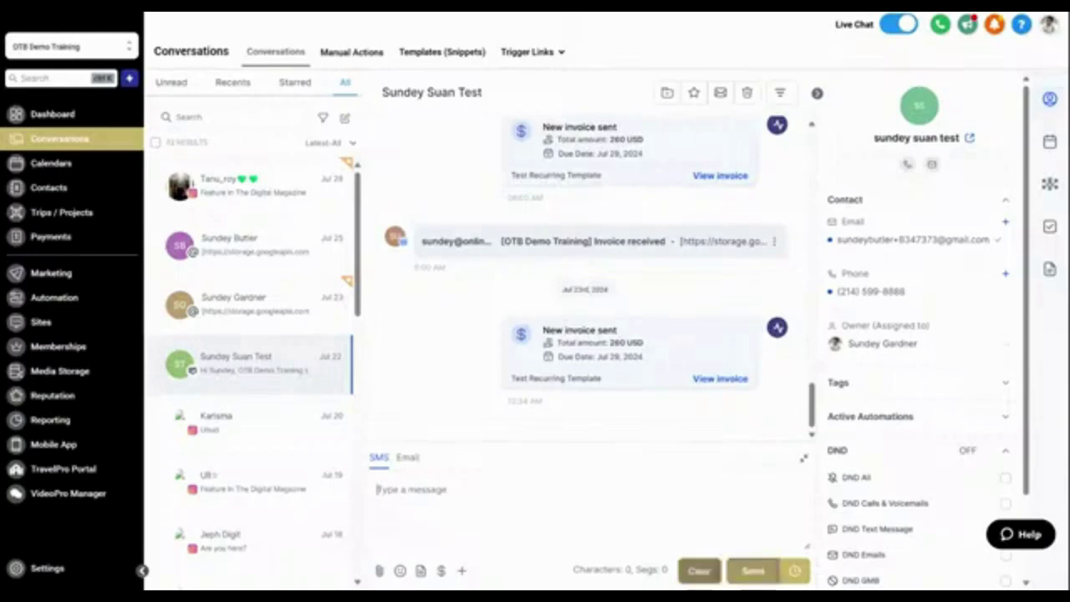
pyautogui.click(461, 570)
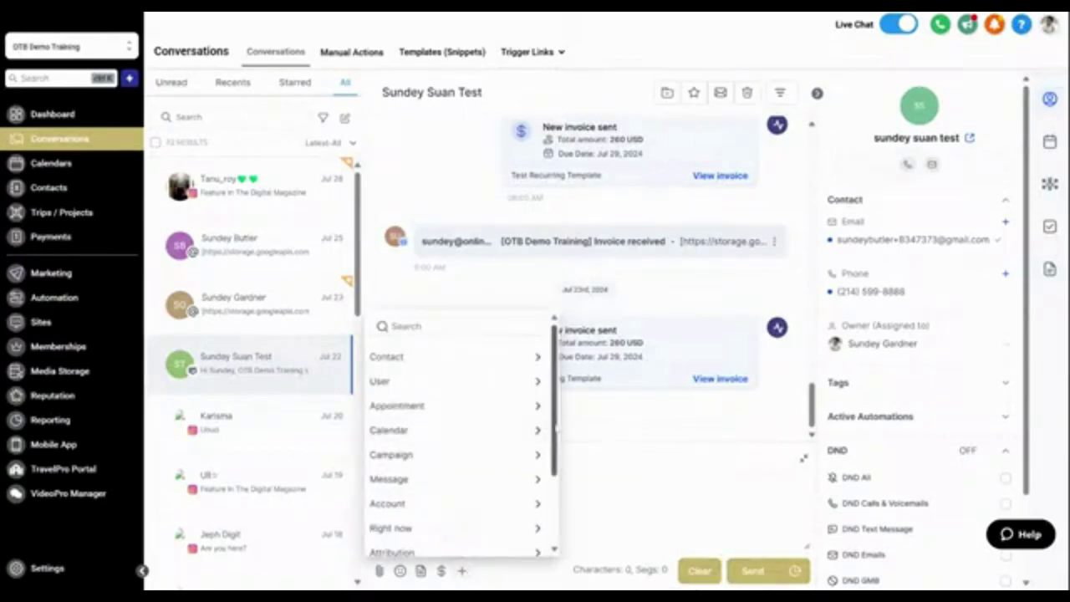
pyautogui.scroll(-2, 556, 428)
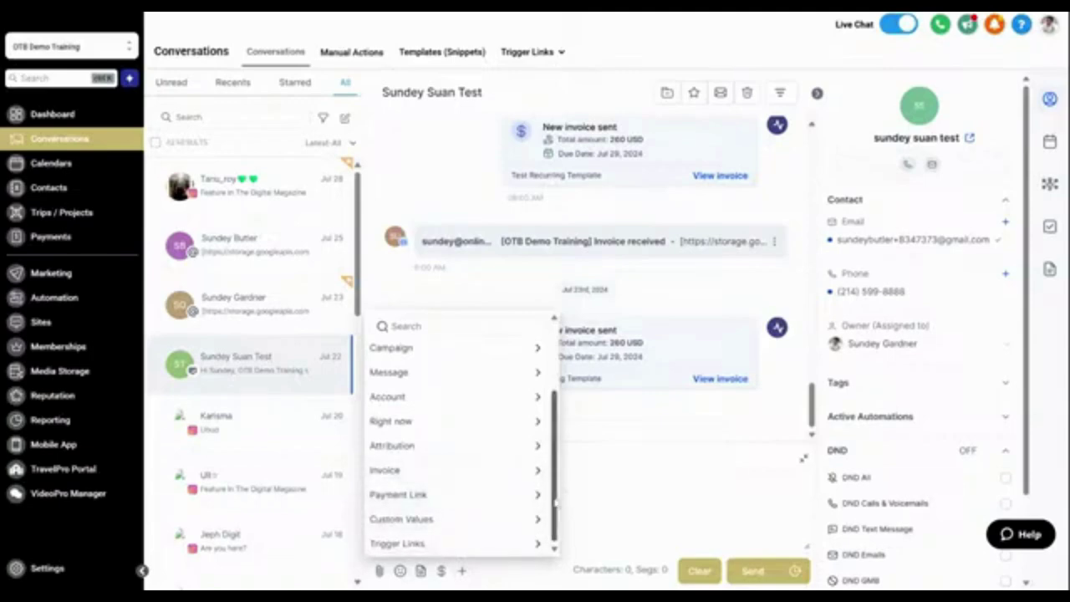
pyautogui.scroll(3, 556, 502)
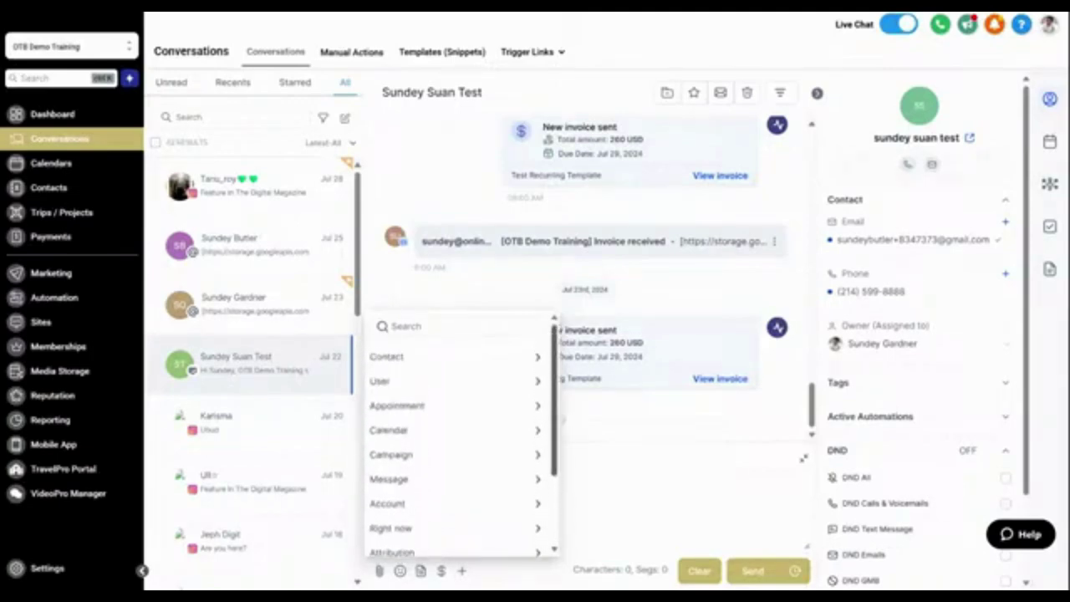
# Step: Search the message's custom values for "templ", clear the search and close the list
pyautogui.click(456, 326)
pyautogui.write('templ')
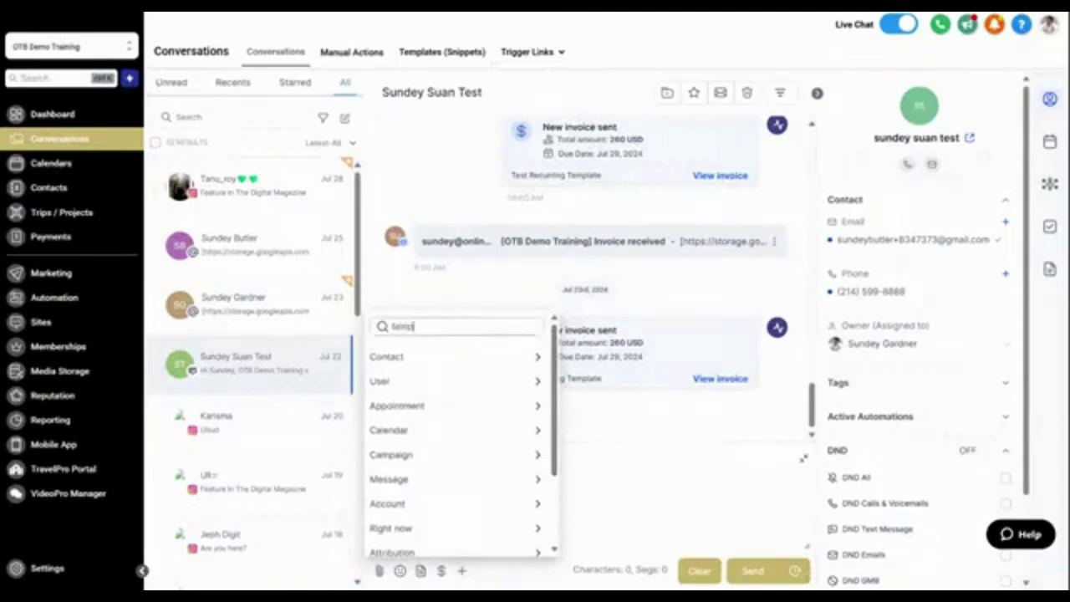
pyautogui.press('BackSpace')
pyautogui.press('BackSpace')
pyautogui.press('BackSpace')
pyautogui.press('BackSpace')
pyautogui.press('BackSpace')
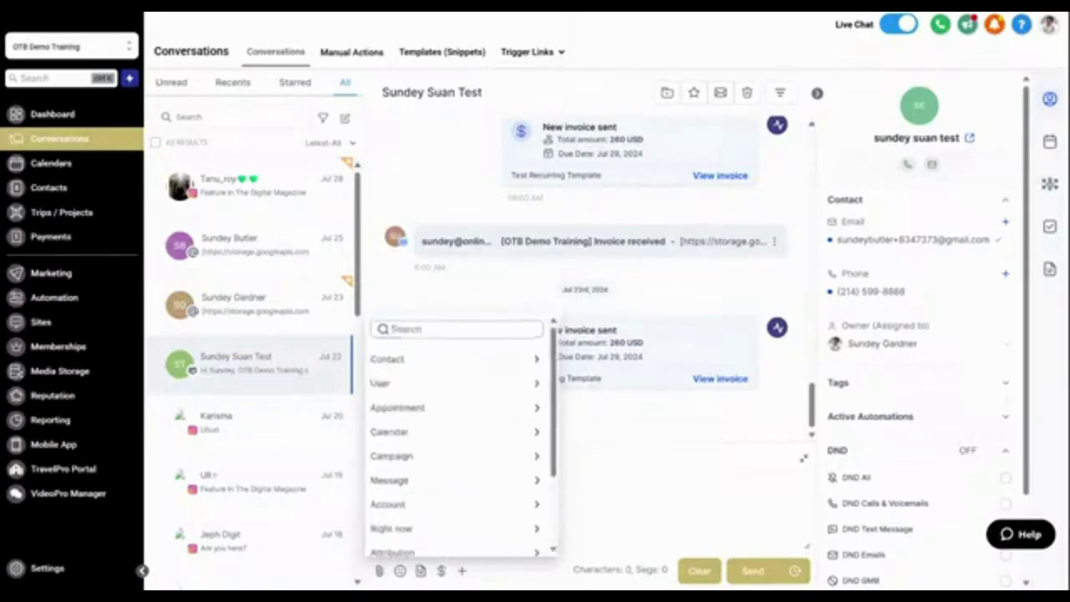
pyautogui.click(568, 497)
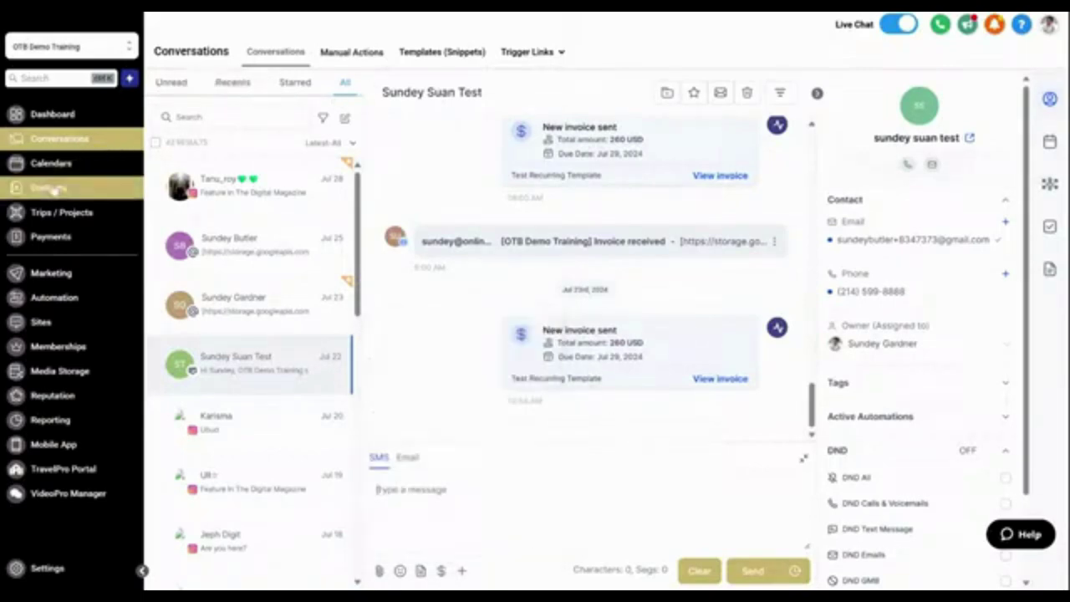
# Step: In Contacts, load the "Complete Travel Request" template into an SMS for the first listed contact and close the message without sending it
pyautogui.click(127, 187)
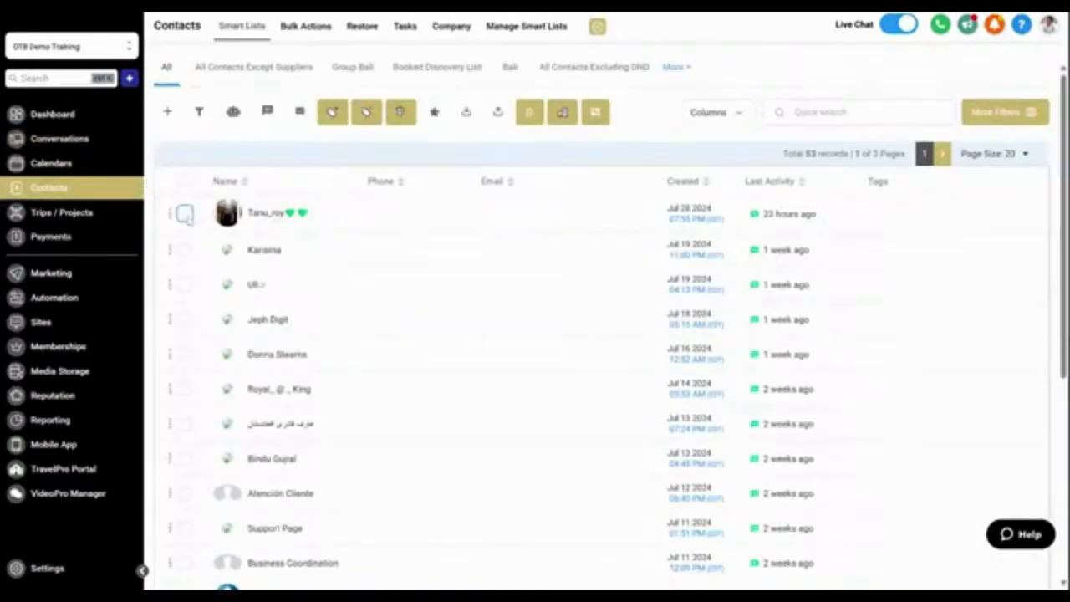
pyautogui.click(184, 213)
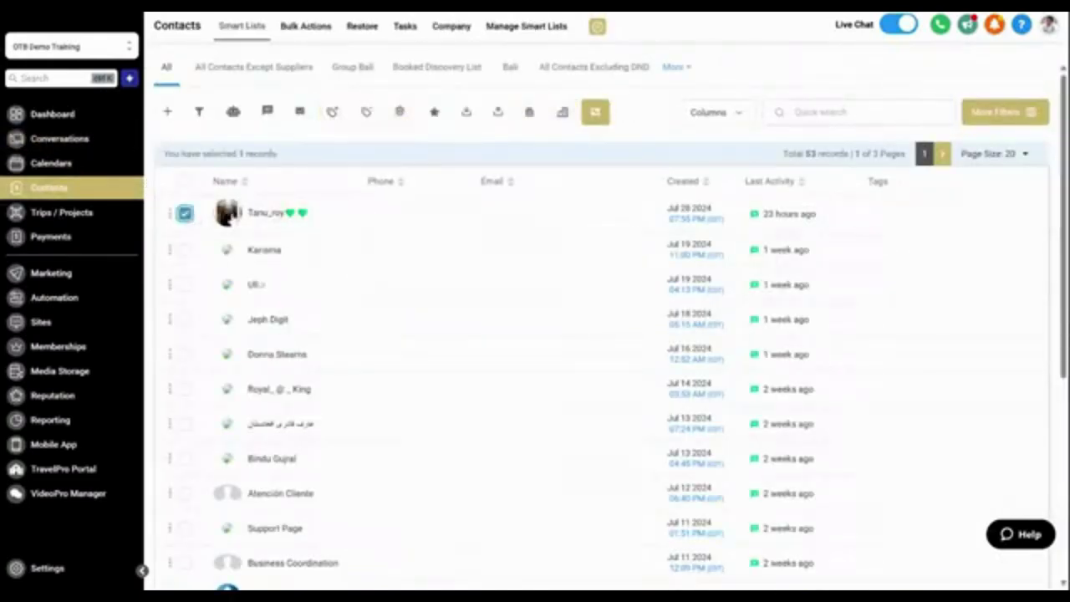
pyautogui.click(267, 112)
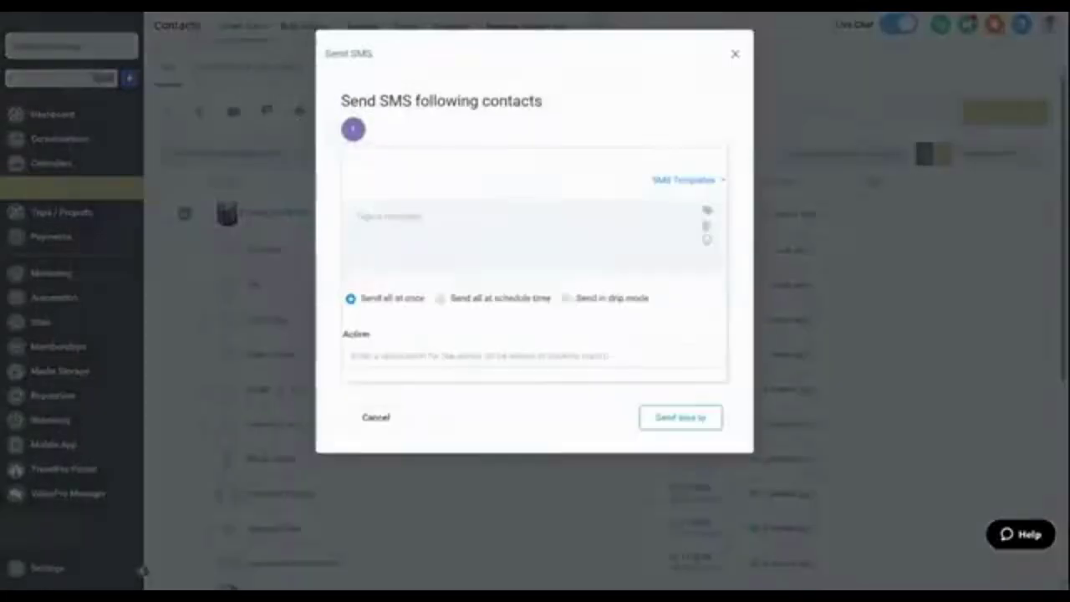
pyautogui.click(685, 181)
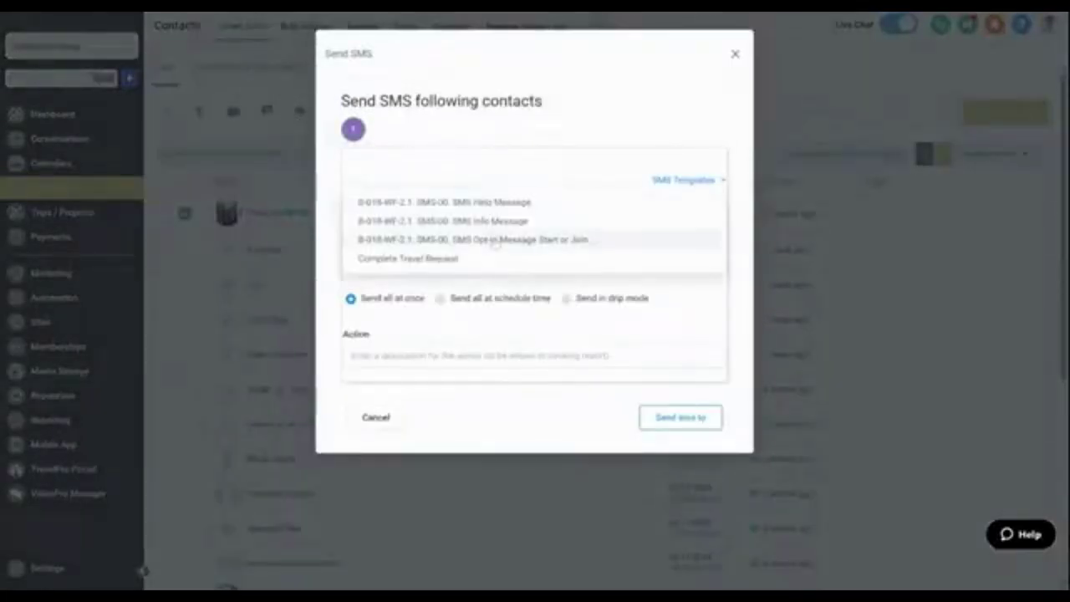
pyautogui.click(465, 257)
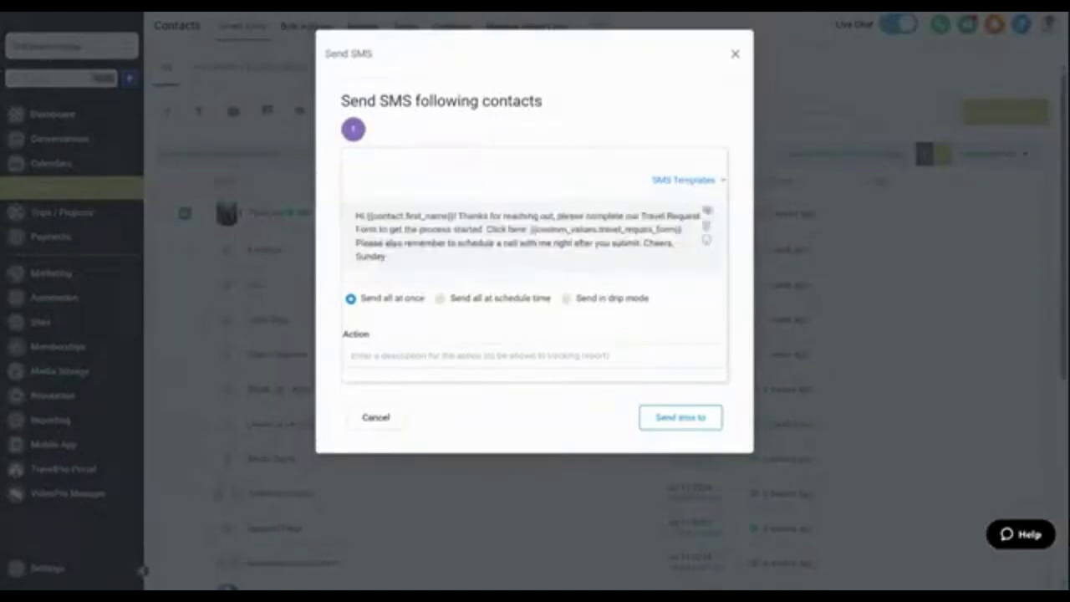
pyautogui.click(535, 355)
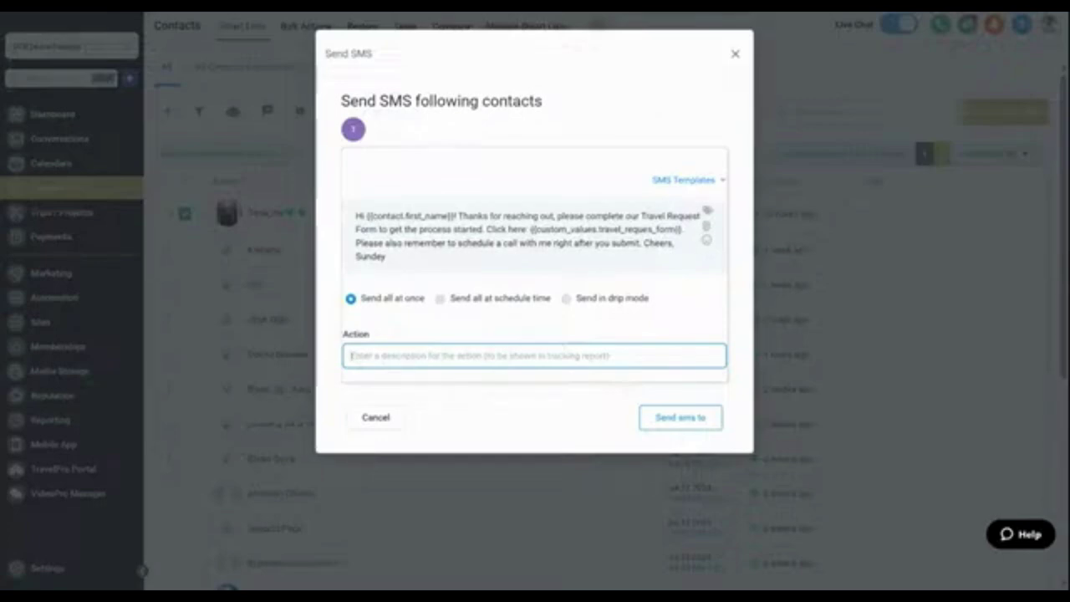
pyautogui.click(735, 55)
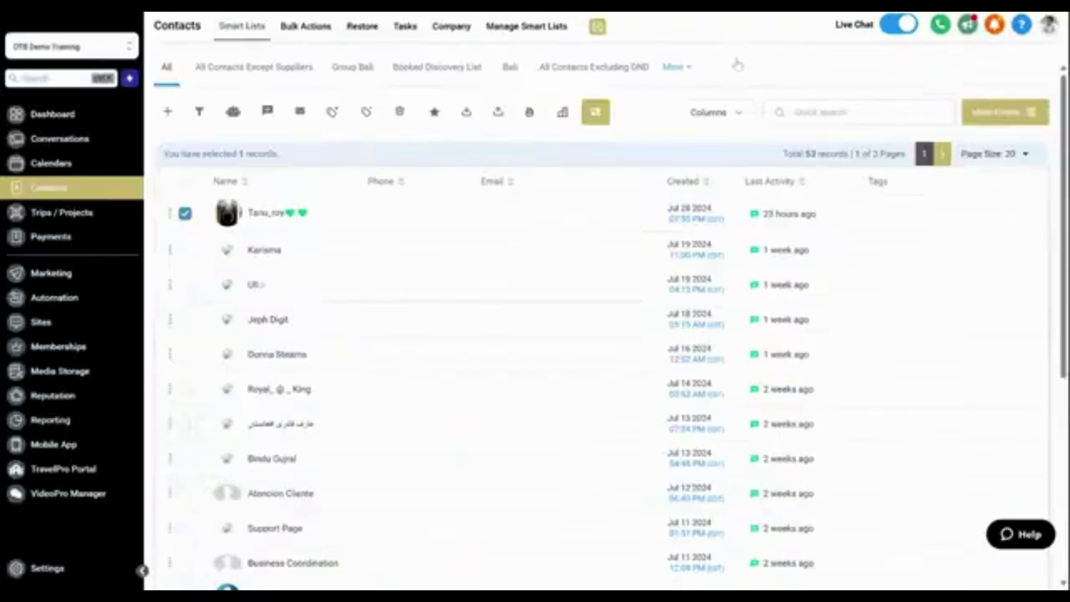
# Step: Return to Conversations, archive the newest conversation in the list and collapse the contact details
pyautogui.click(85, 144)
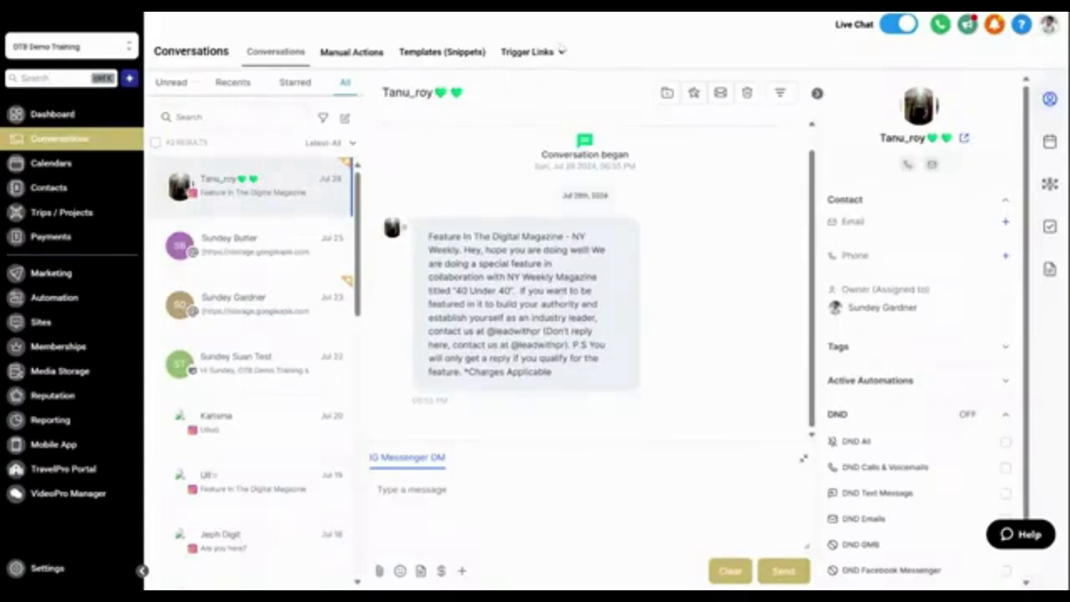
pyautogui.moveTo(556, 52)
pyautogui.click(667, 93)
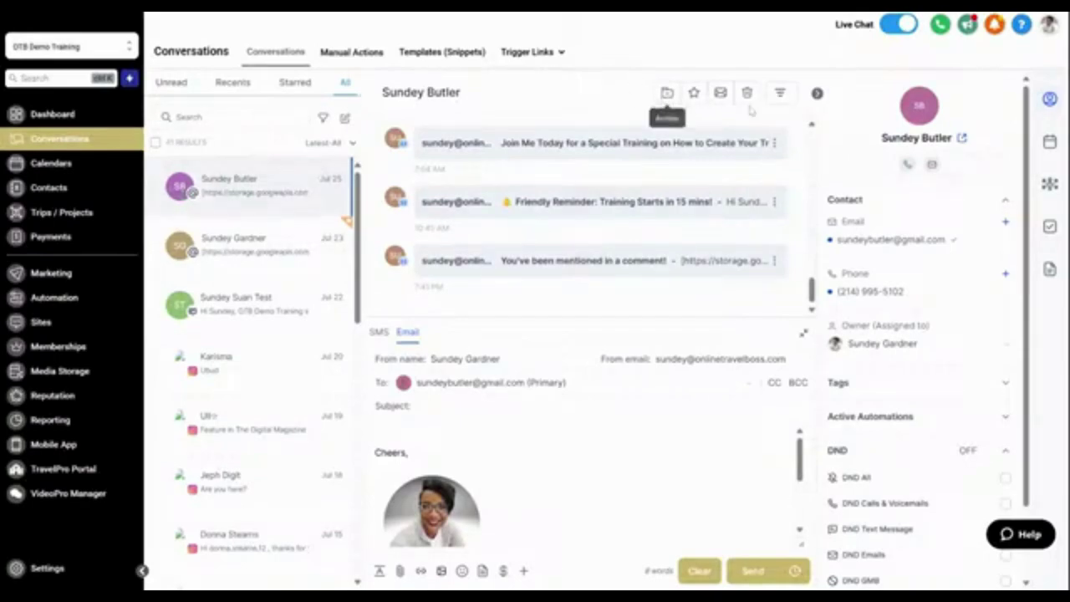
pyautogui.click(816, 94)
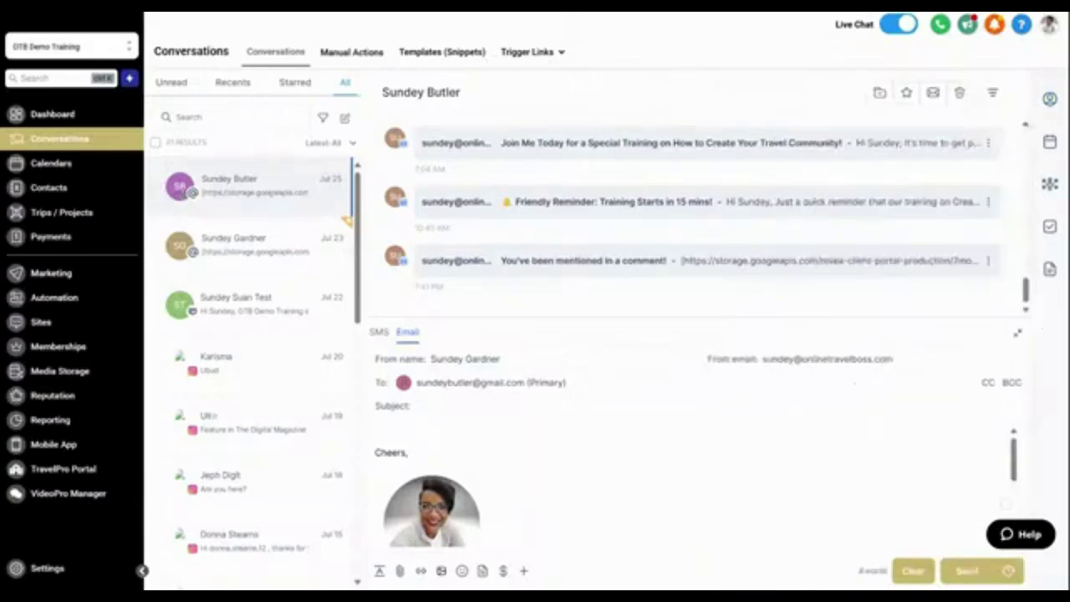